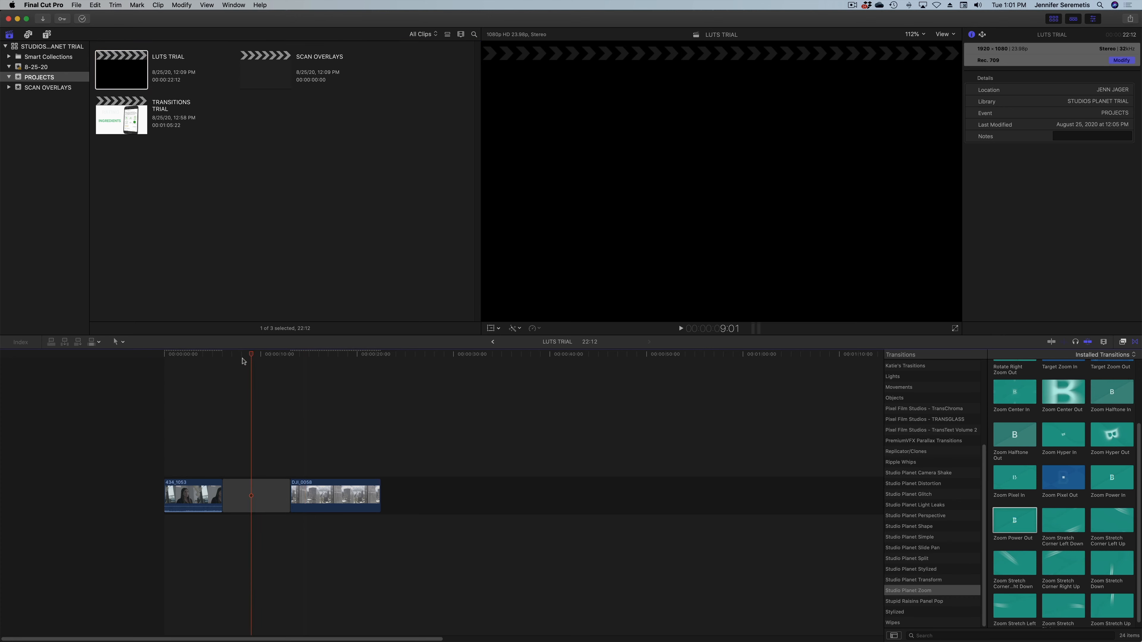
Step: Apply the Custom LUT effect from the Color category to the 434_1053 clip in the LUTS TRIAL timeline
{"action": "left_click_drag", "start_coordinate": [353, 355], "coordinate": [196, 384]}
{"action": "left_click", "coordinate": [201, 505]}
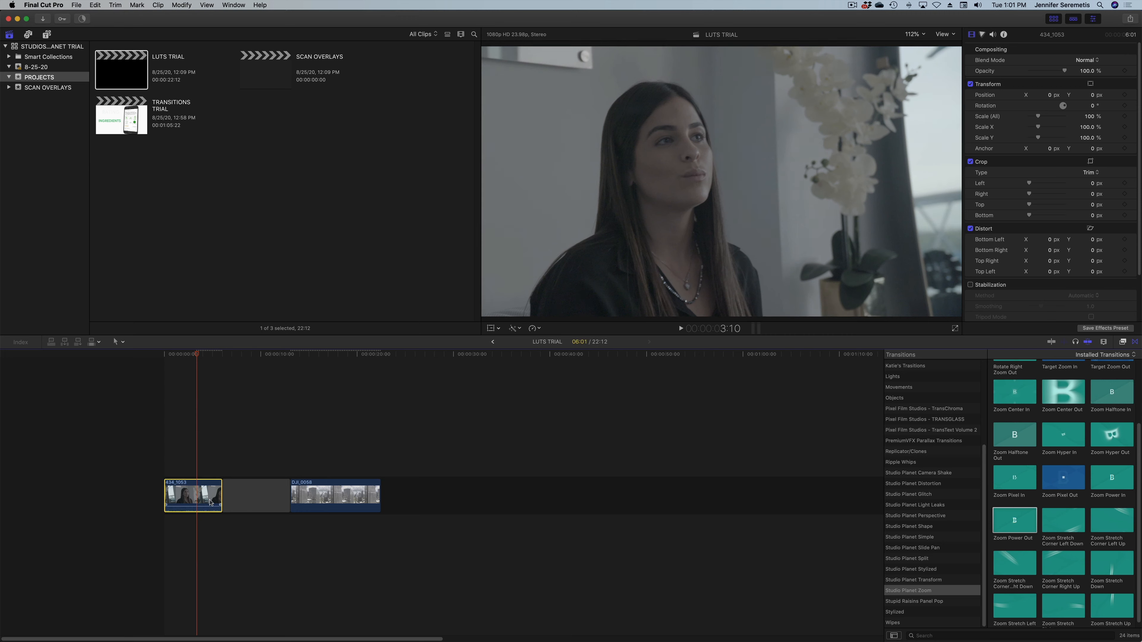
{"action": "scroll", "coordinate": [1029, 492], "scroll_direction": "up", "scroll_amount": 4}
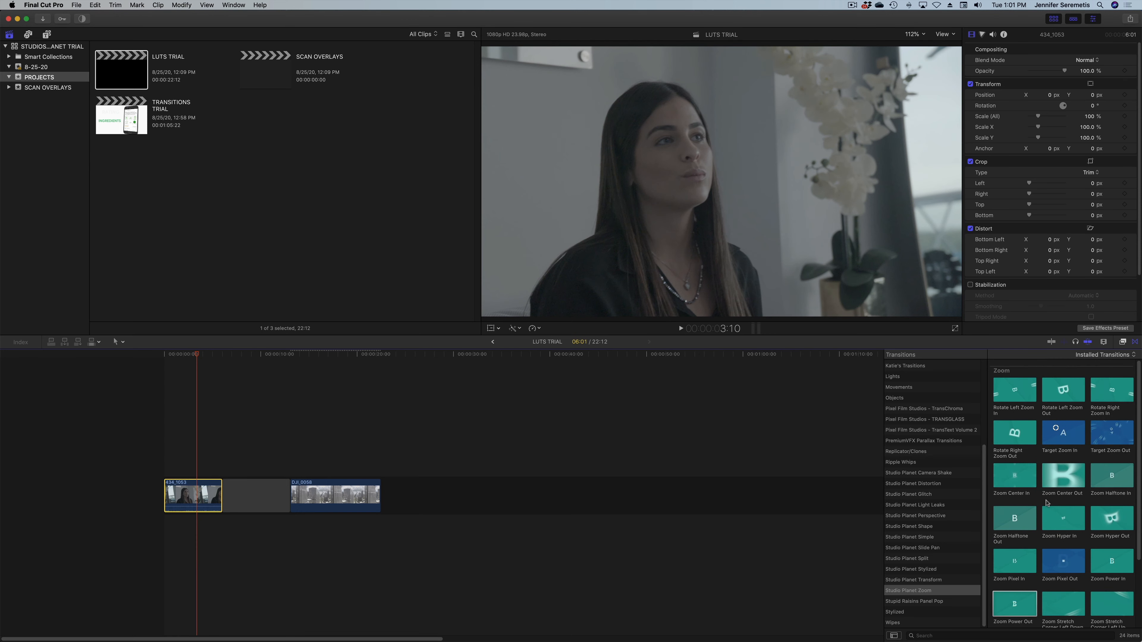
{"action": "scroll", "coordinate": [1046, 502], "scroll_direction": "down", "scroll_amount": 3}
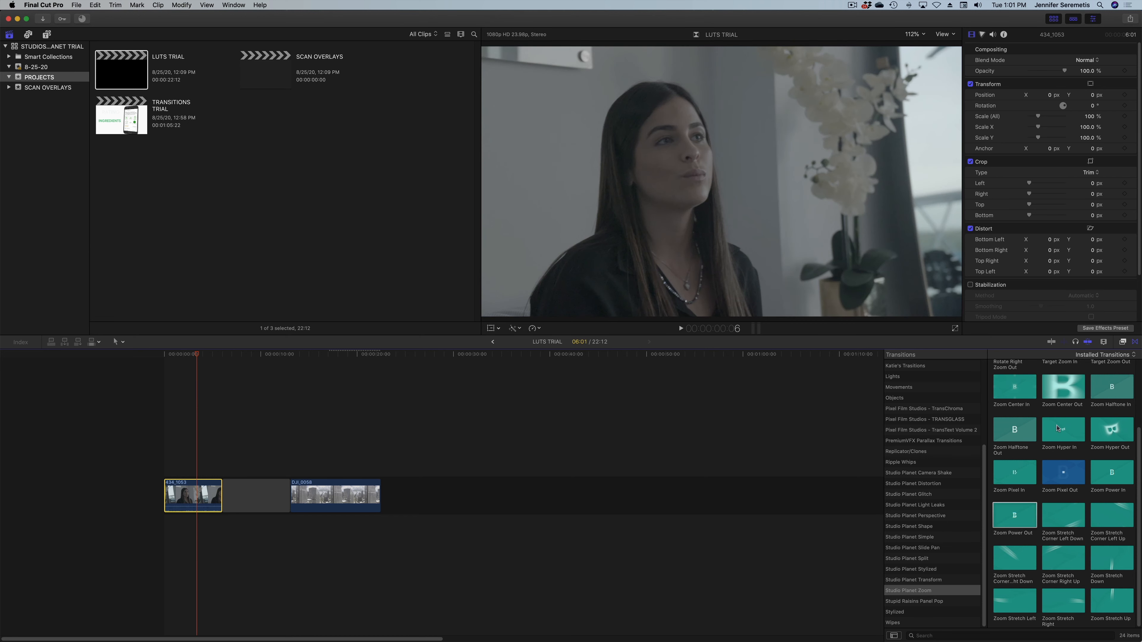
{"action": "scroll", "coordinate": [955, 546], "scroll_direction": "up", "scroll_amount": 5}
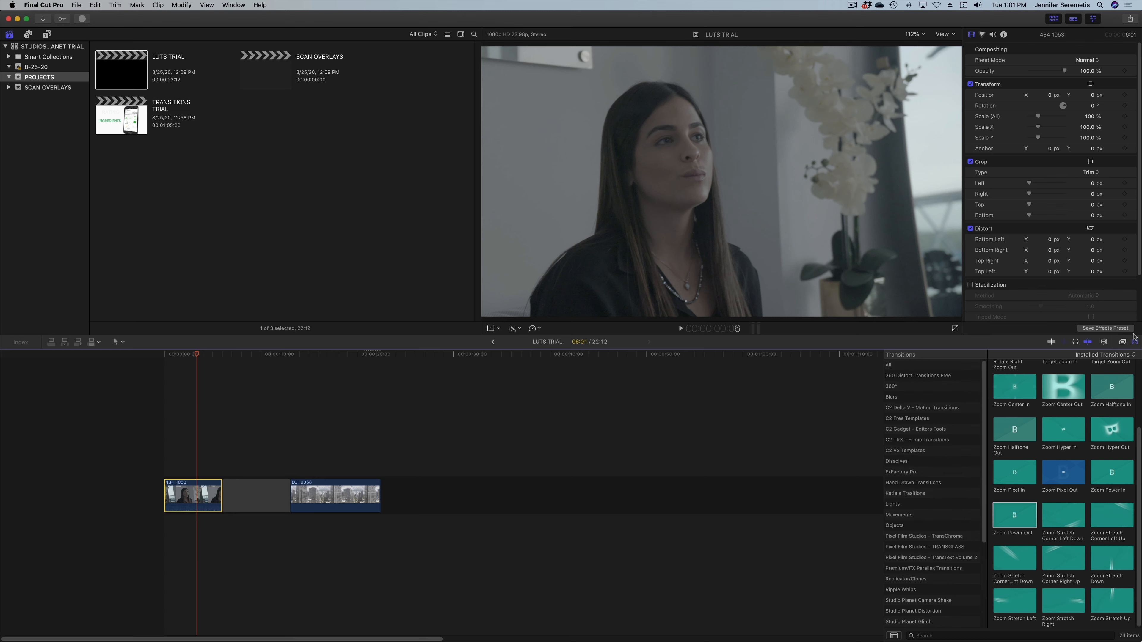
{"action": "left_click", "coordinate": [1124, 342]}
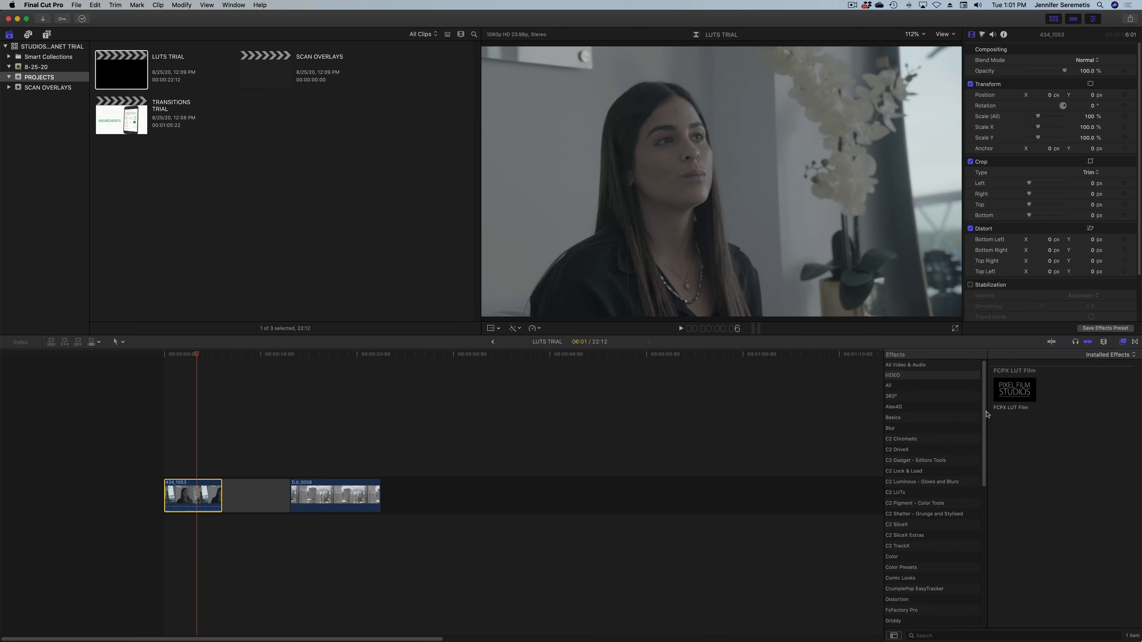
{"action": "scroll", "coordinate": [928, 522], "scroll_direction": "down", "scroll_amount": 2}
{"action": "left_click", "coordinate": [928, 510]}
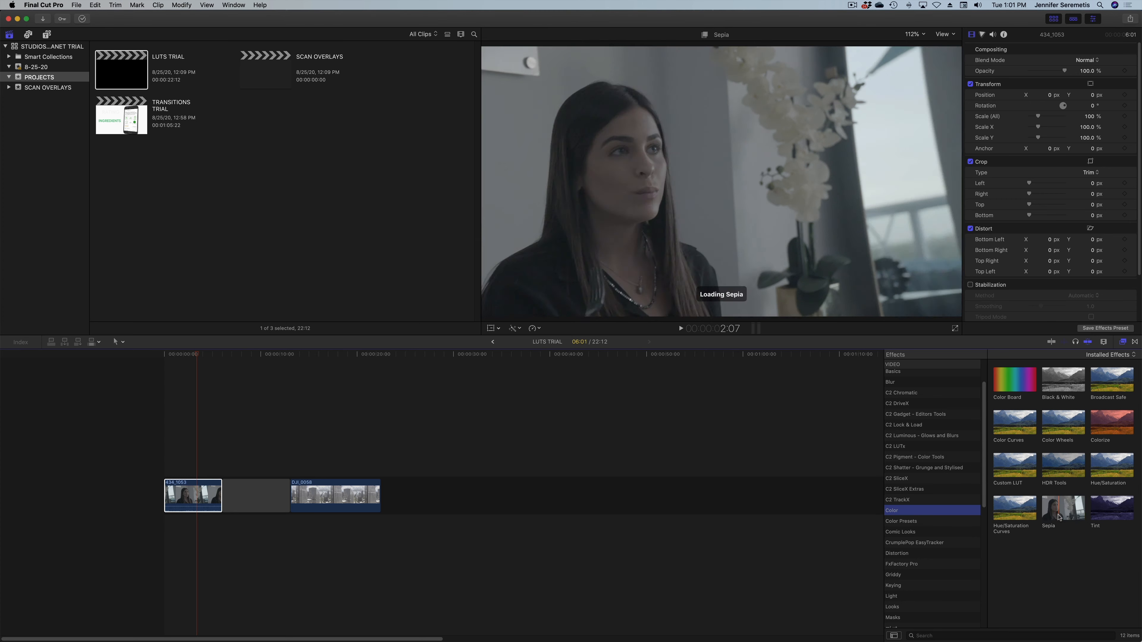
{"action": "left_click_drag", "start_coordinate": [1021, 457], "coordinate": [193, 493]}
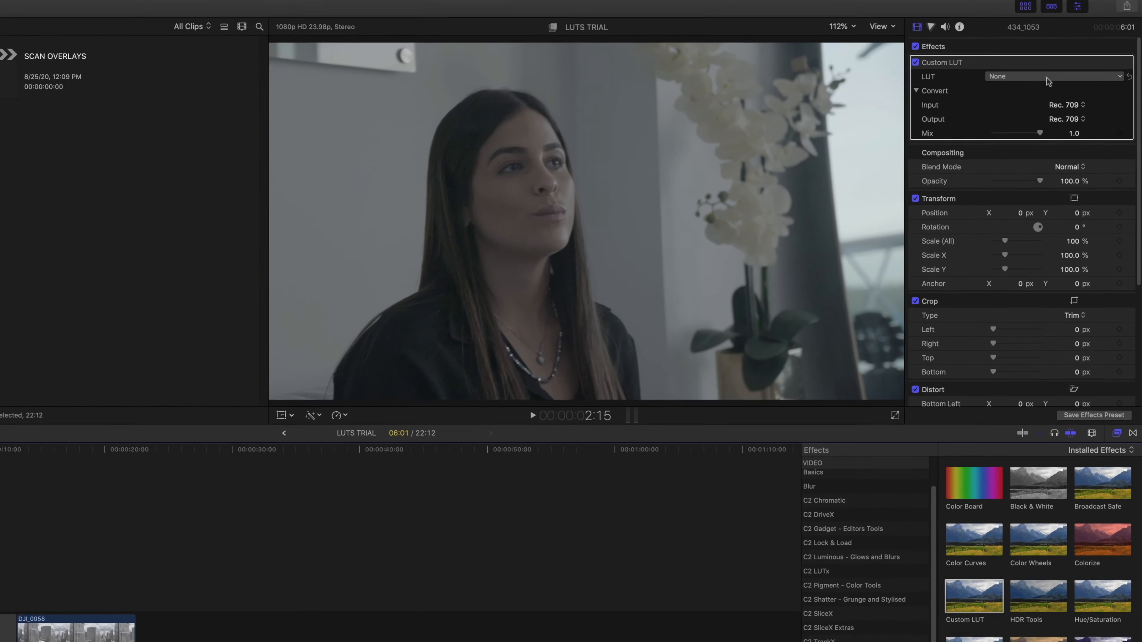
Step: Try the Artic - 47 look as the LUT of the clip's Custom LUT effect
{"action": "left_click", "coordinate": [1070, 73]}
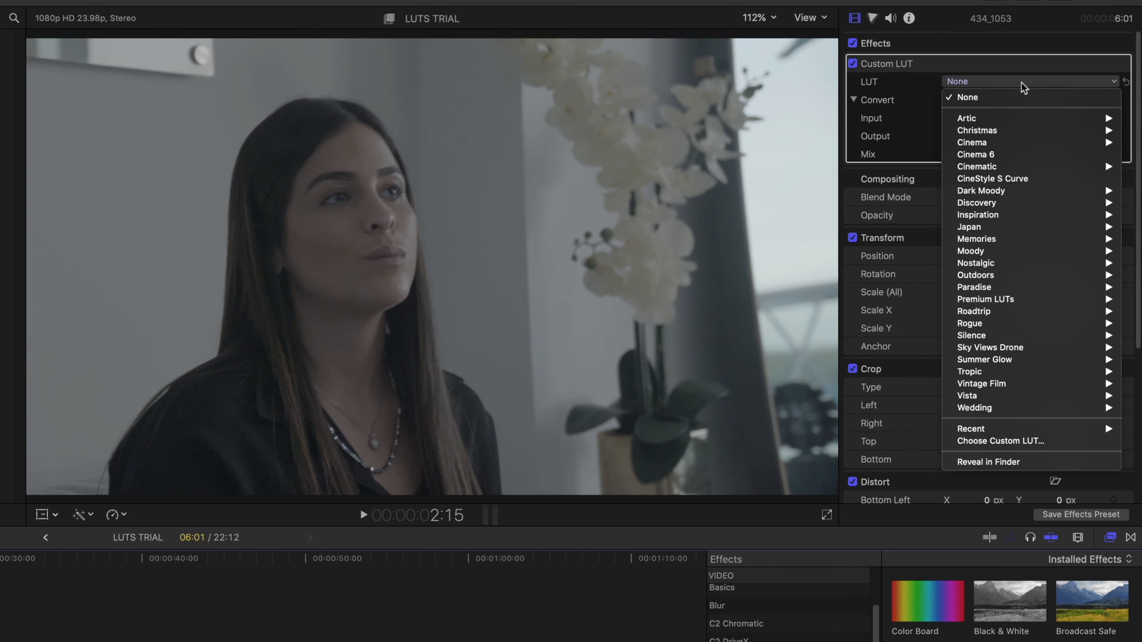
{"action": "mouse_move", "coordinate": [1014, 400]}
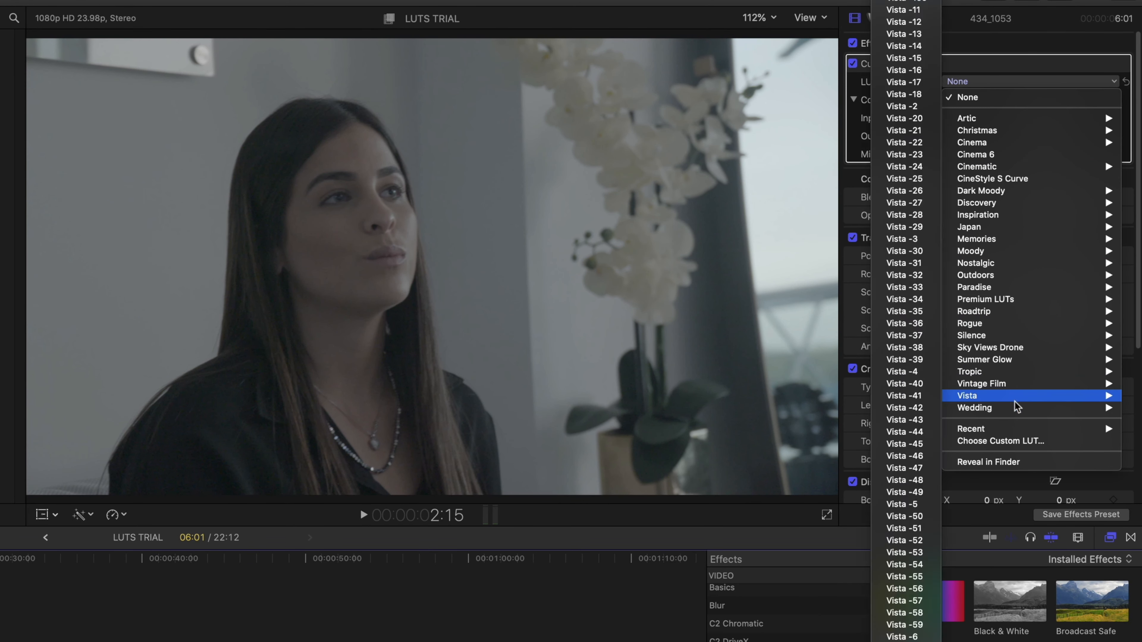
{"action": "mouse_move", "coordinate": [994, 125]}
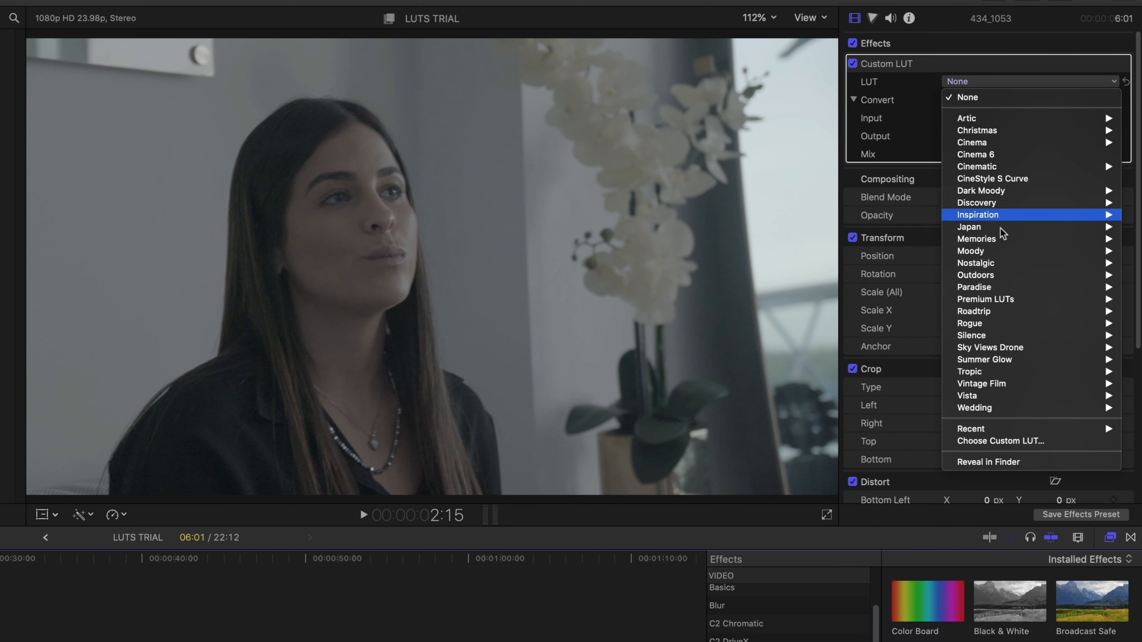
{"action": "mouse_move", "coordinate": [997, 302]}
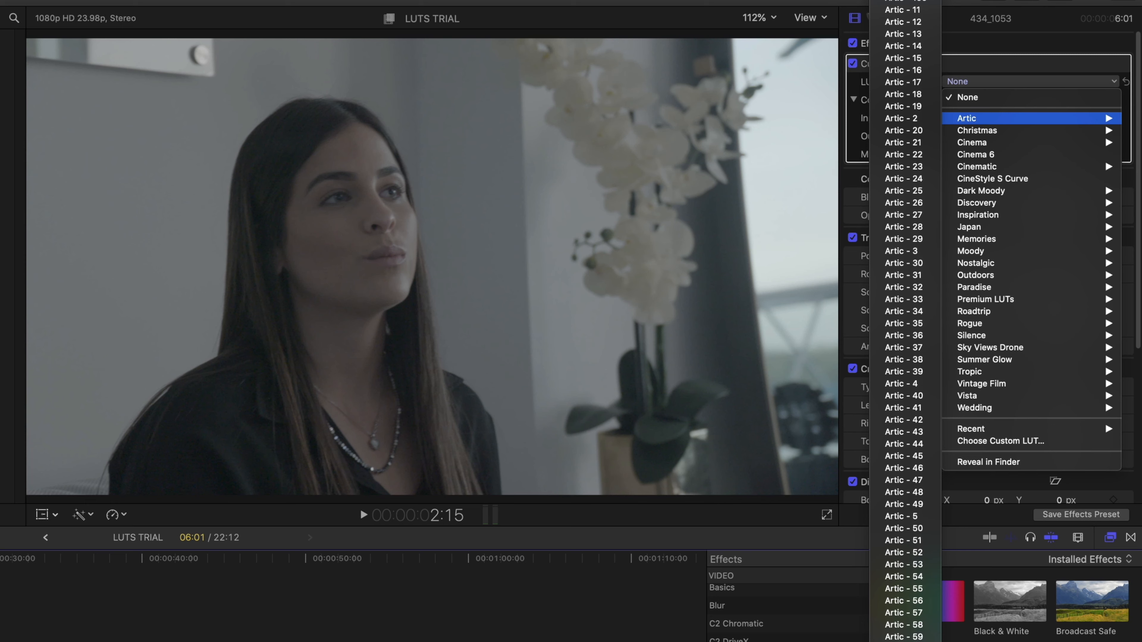
{"action": "left_click", "coordinate": [888, 480]}
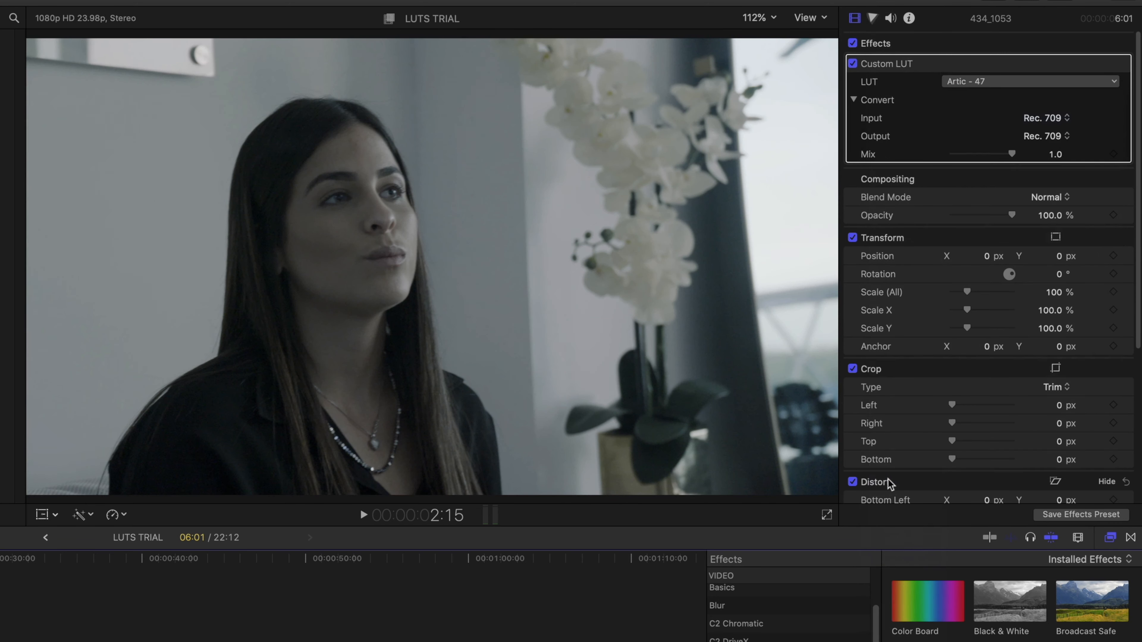
Step: Try the Artic - 18, Artic - 100, Artic - 13 and Artic - 20 looks in turn on the Custom LUT effect
{"action": "left_click", "coordinate": [998, 82]}
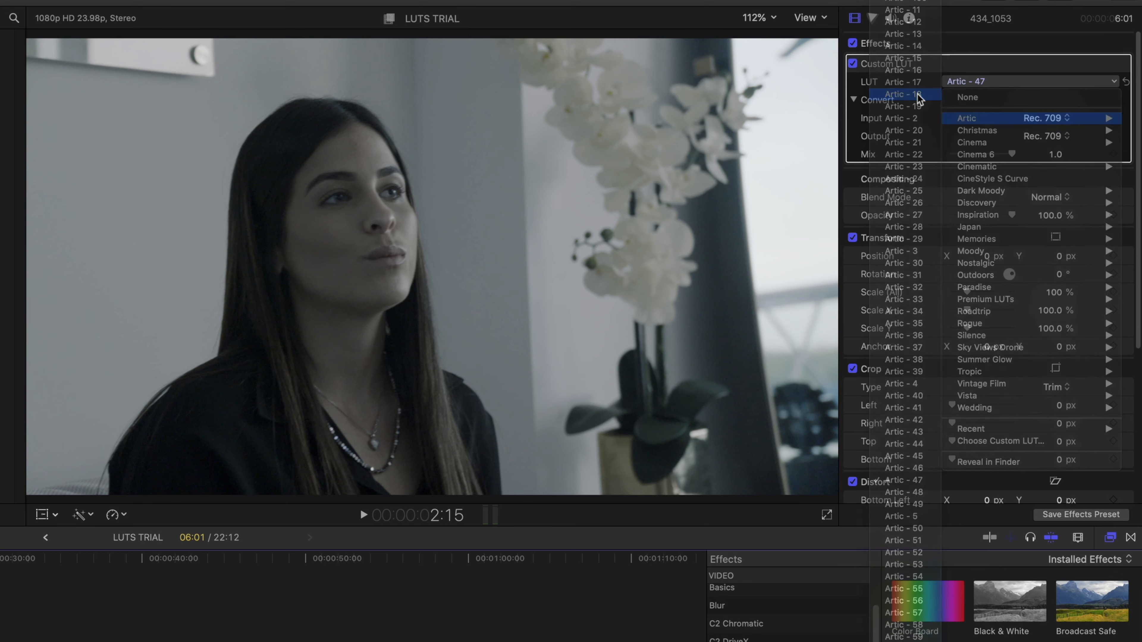
{"action": "left_click", "coordinate": [918, 95]}
{"action": "left_click", "coordinate": [978, 86]}
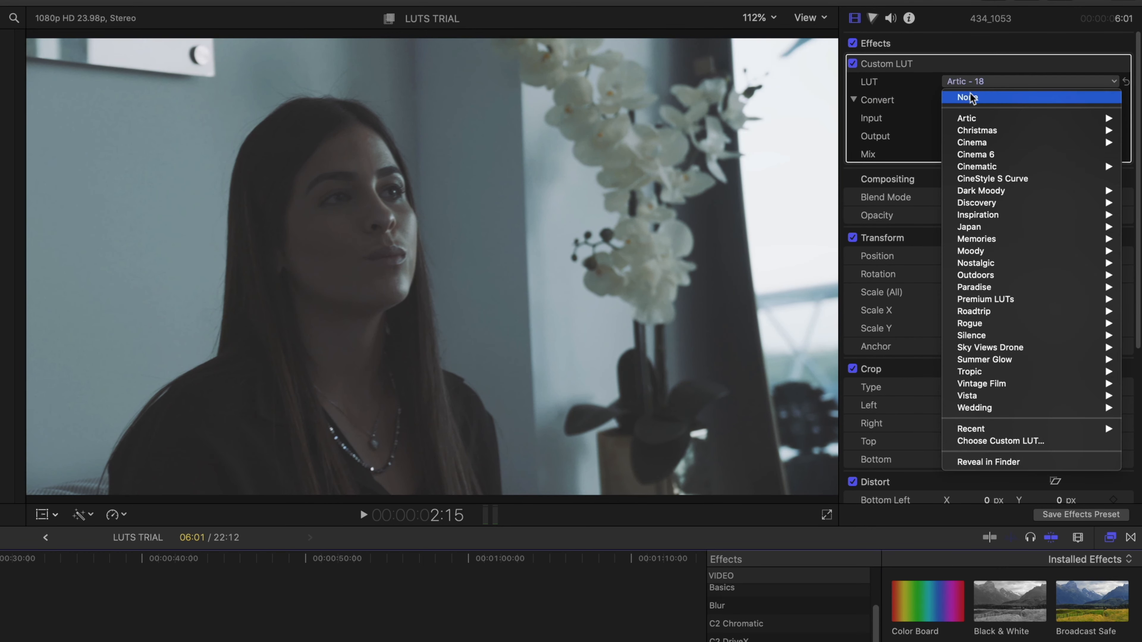
{"action": "mouse_move", "coordinate": [988, 118]}
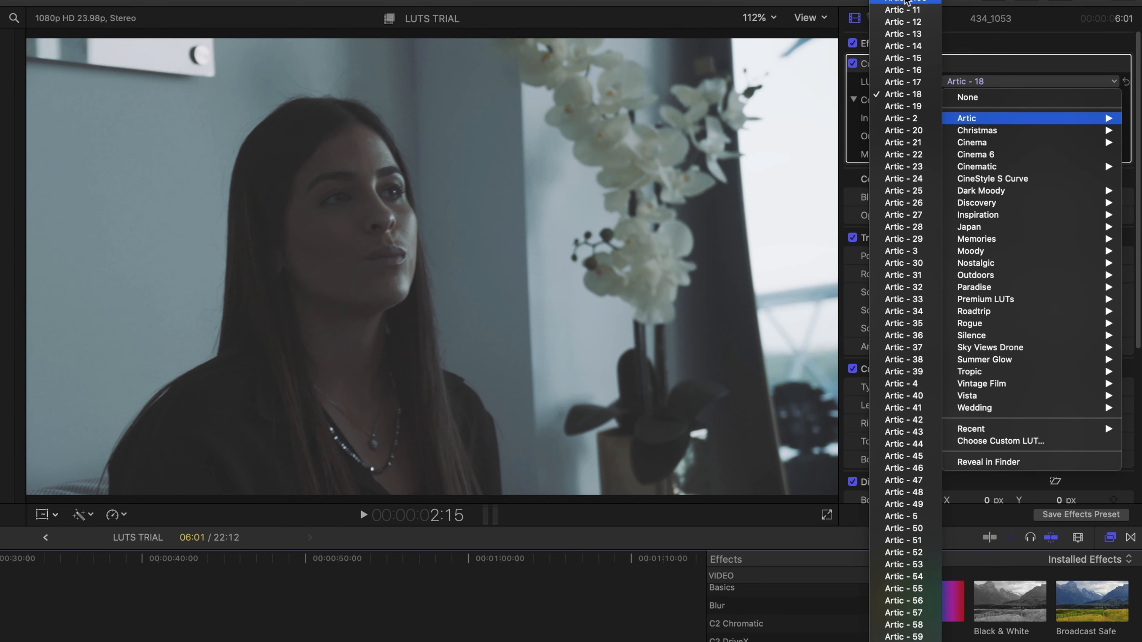
{"action": "left_click", "coordinate": [905, 8]}
{"action": "left_click", "coordinate": [997, 83]}
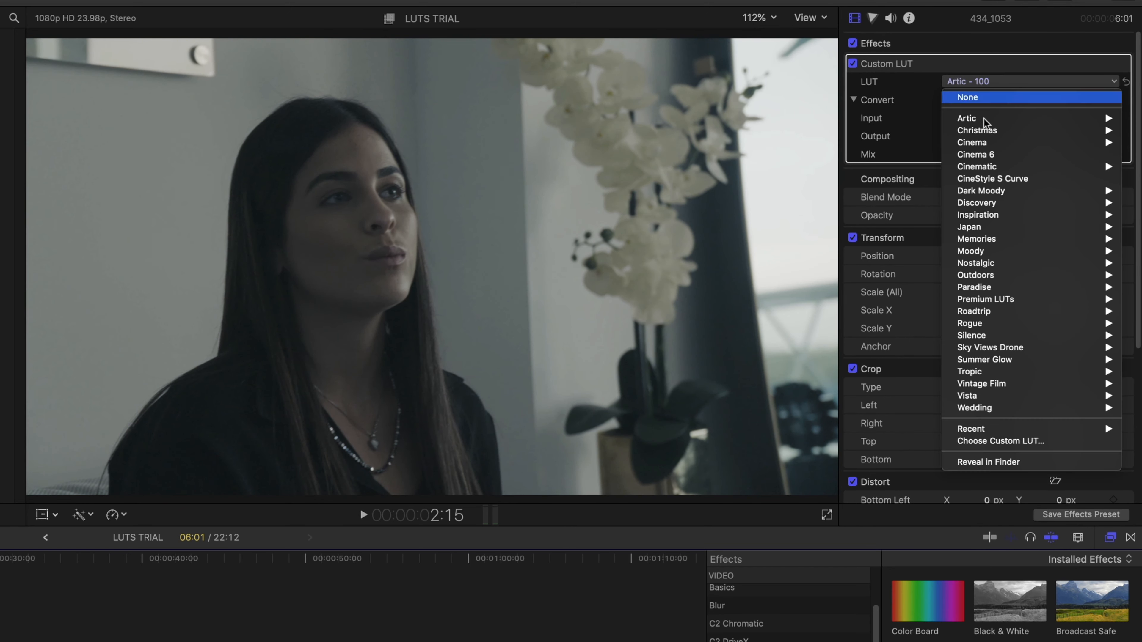
{"action": "mouse_move", "coordinate": [985, 118]}
{"action": "left_click", "coordinate": [910, 34]}
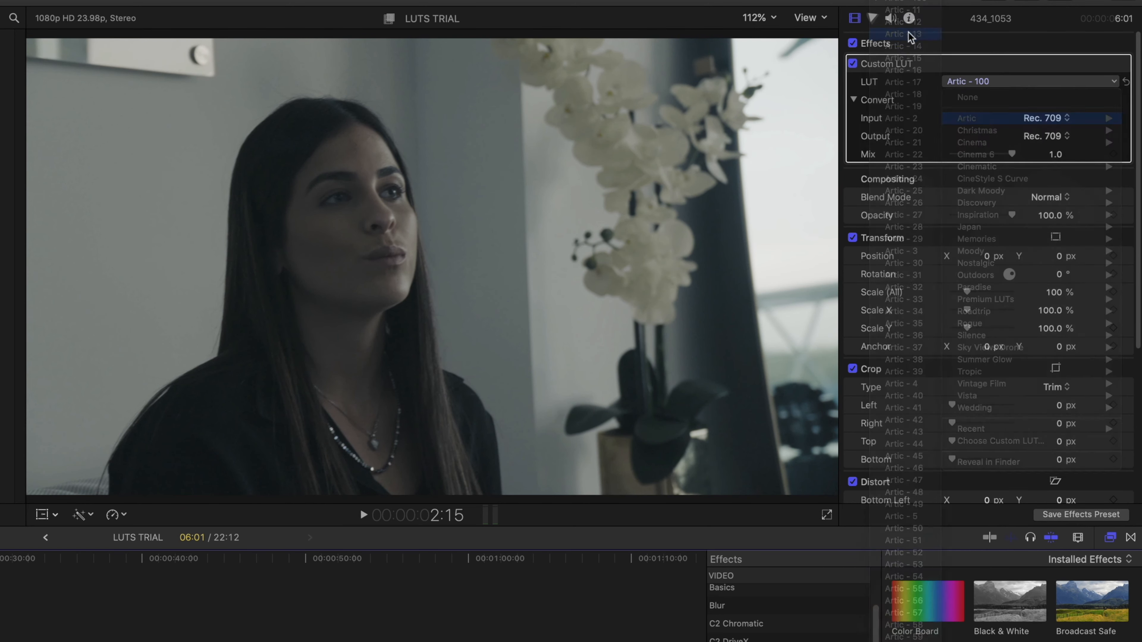
{"action": "left_click", "coordinate": [974, 86]}
{"action": "mouse_move", "coordinate": [971, 118]}
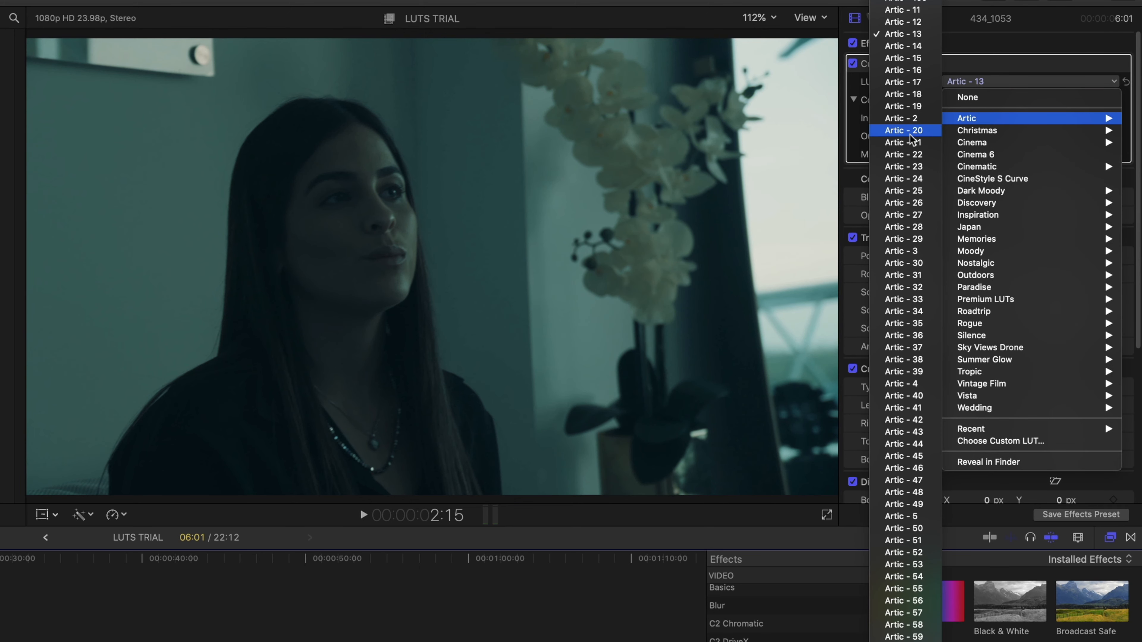
{"action": "left_click", "coordinate": [912, 130]}
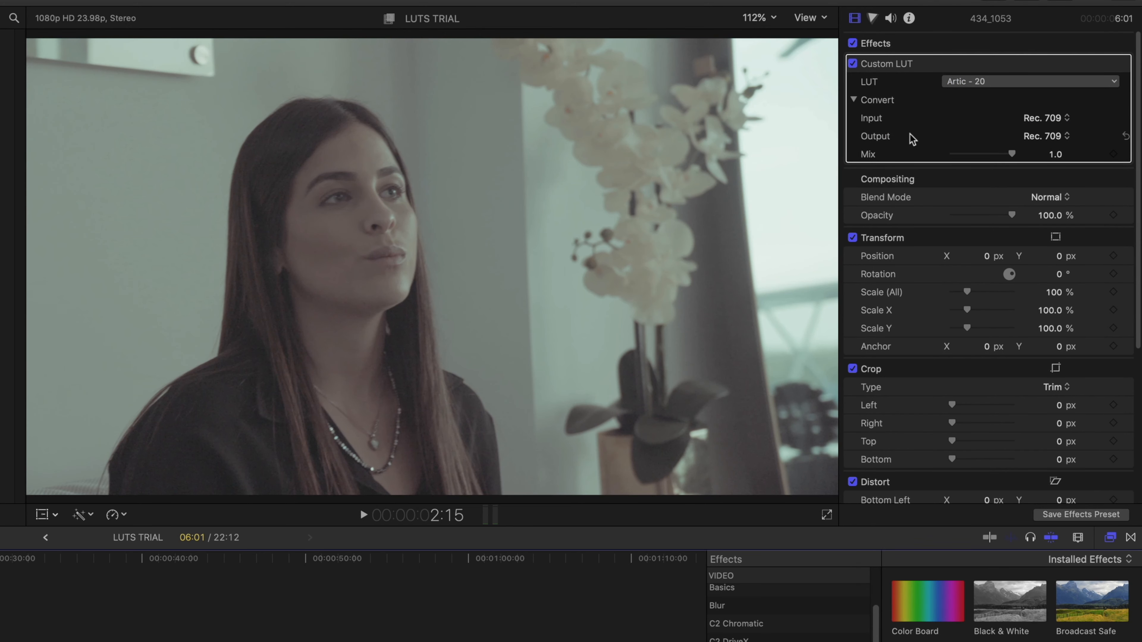
Step: Try the Japan -26 and Japan -19 looks in turn on the Custom LUT effect
{"action": "left_click", "coordinate": [978, 85]}
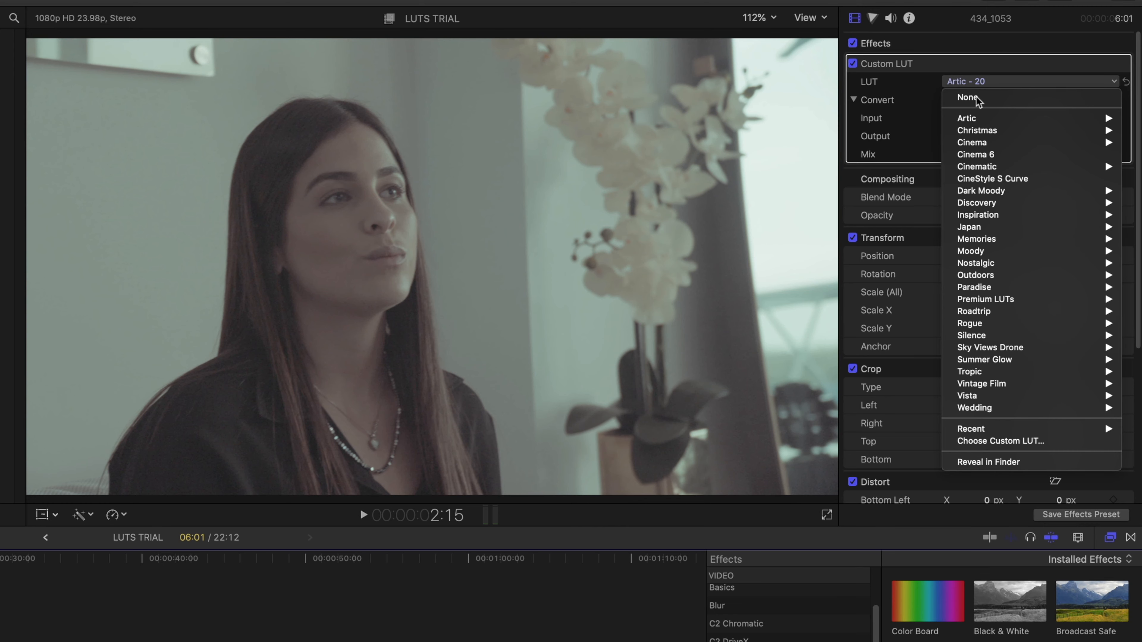
{"action": "mouse_move", "coordinate": [962, 226]}
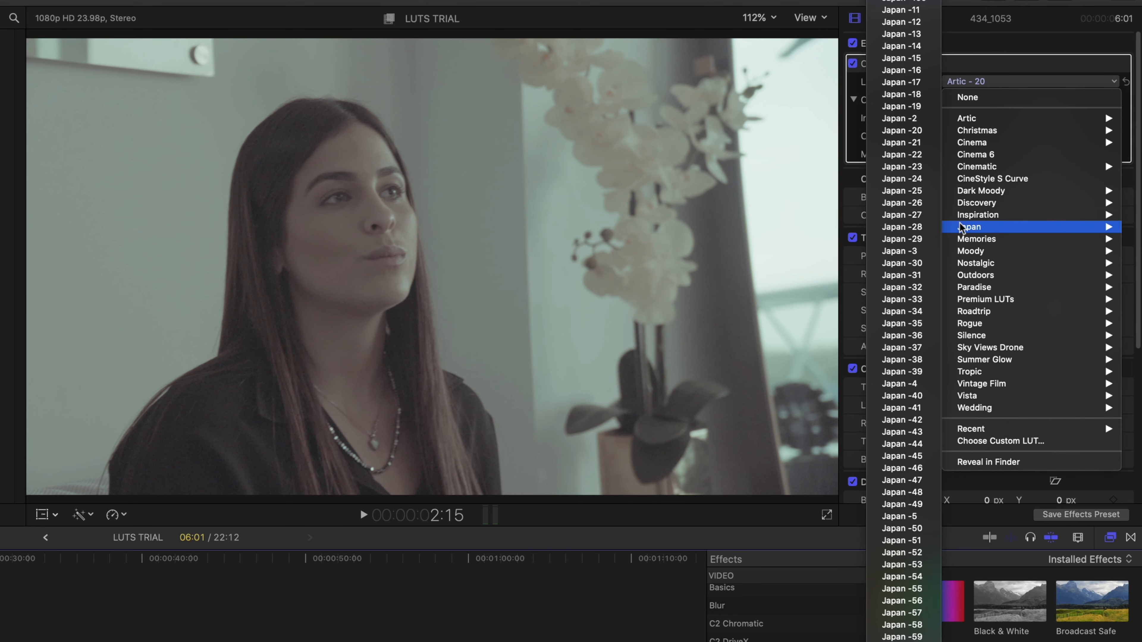
{"action": "left_click", "coordinate": [919, 202]}
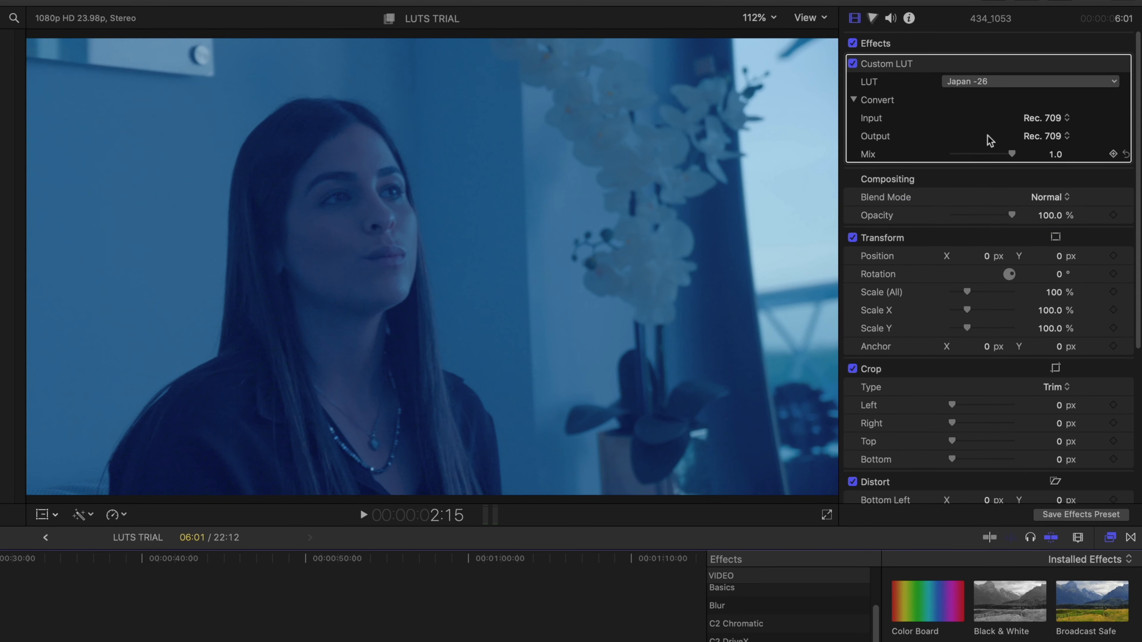
{"action": "left_click", "coordinate": [1004, 81]}
{"action": "mouse_move", "coordinate": [977, 237]}
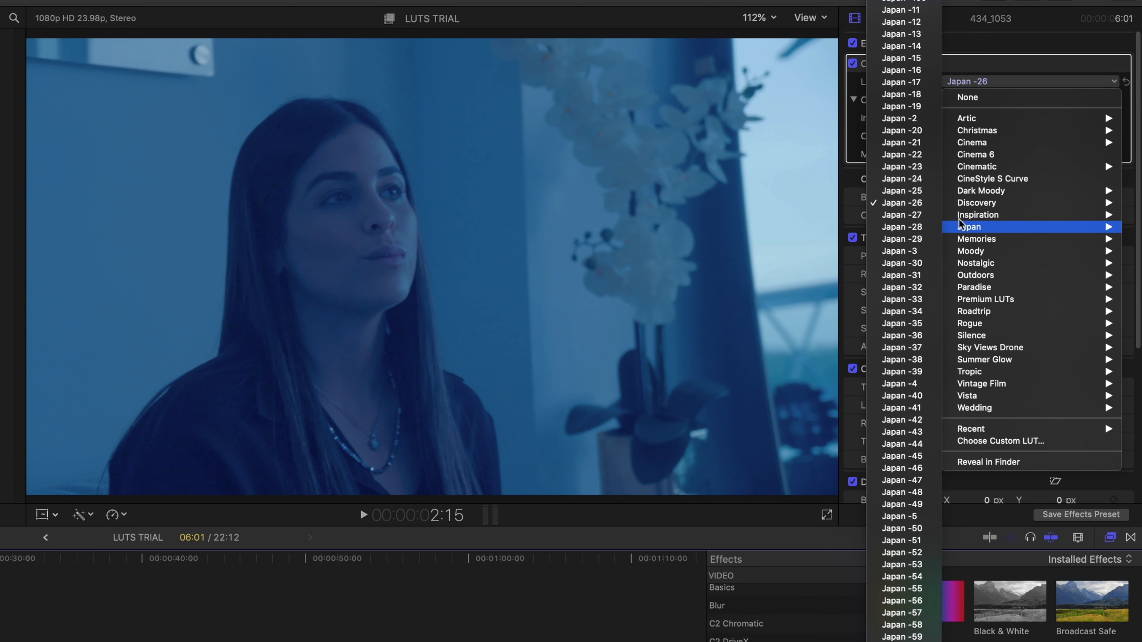
{"action": "left_click", "coordinate": [903, 111]}
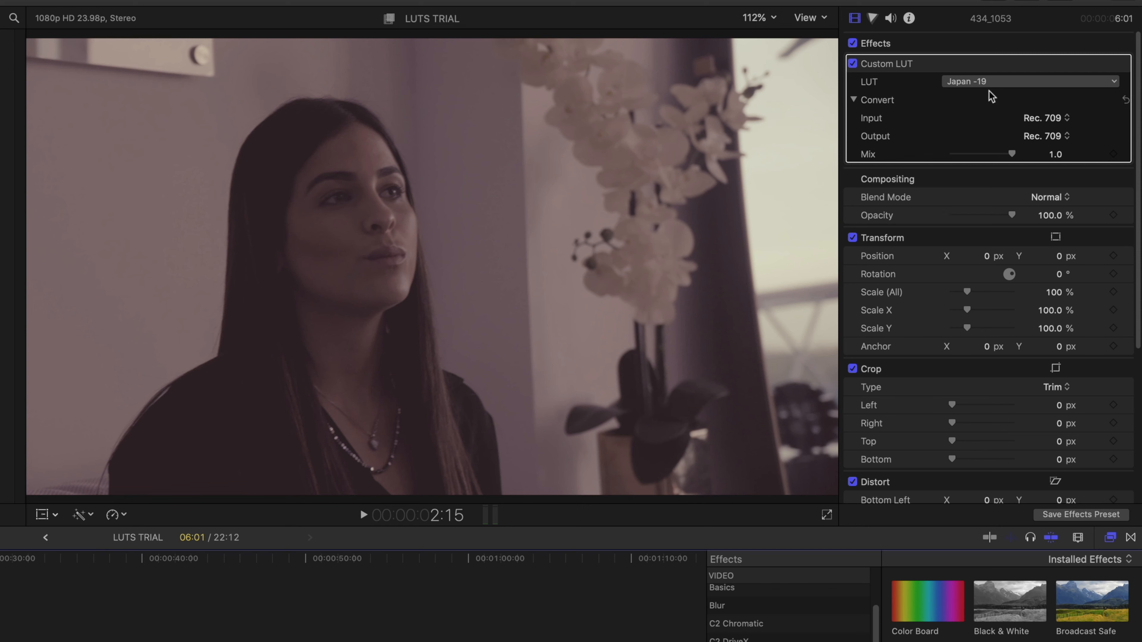
Step: Set the Custom LUT effect's LUT to Moody-30
{"action": "left_click", "coordinate": [994, 85]}
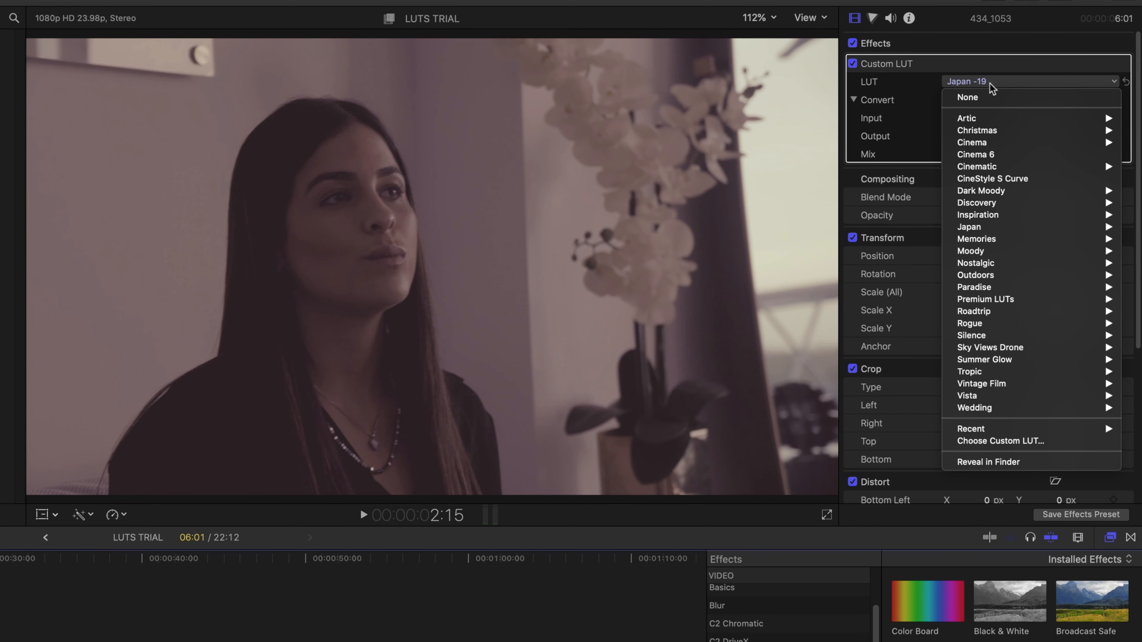
{"action": "mouse_move", "coordinate": [972, 255]}
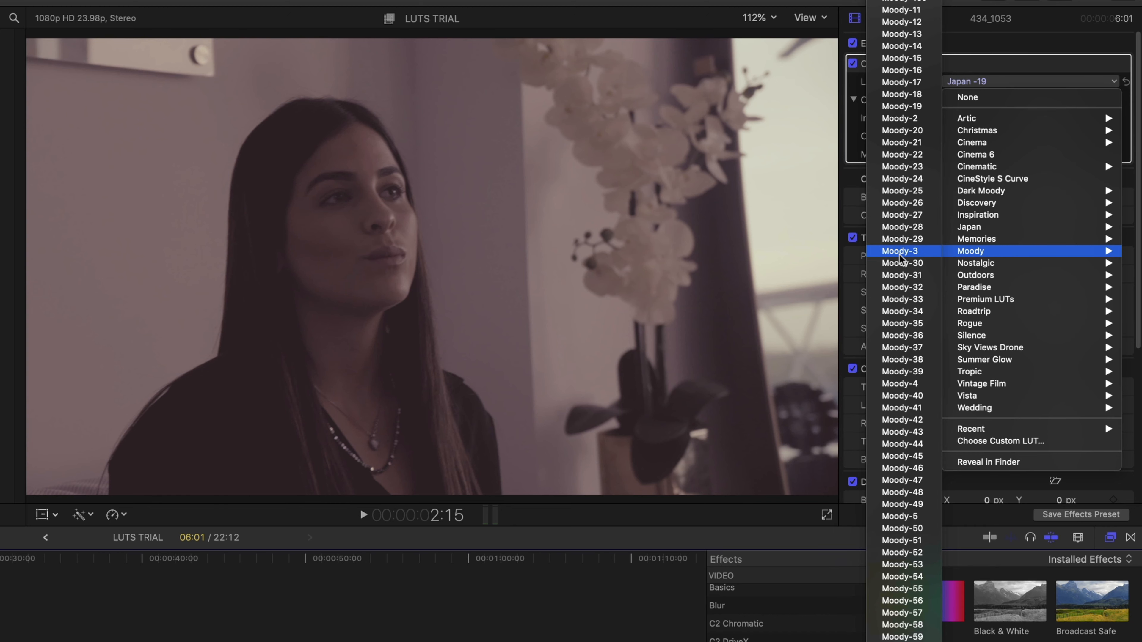
{"action": "left_click", "coordinate": [901, 263]}
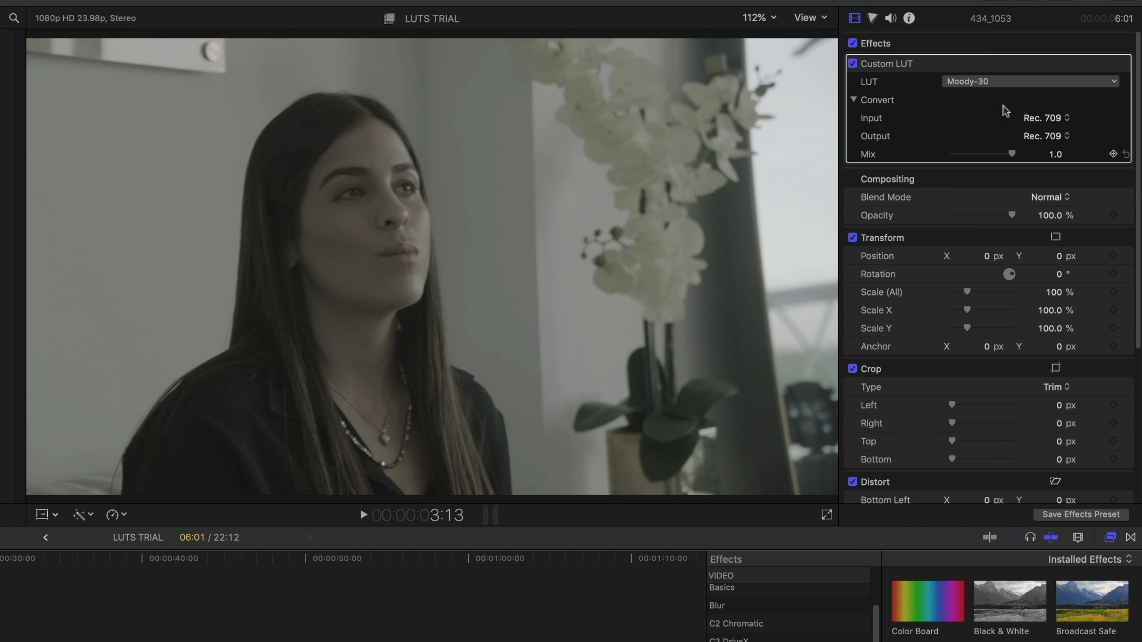
{"action": "left_click_drag", "start_coordinate": [953, 164], "coordinate": [1071, 133]}
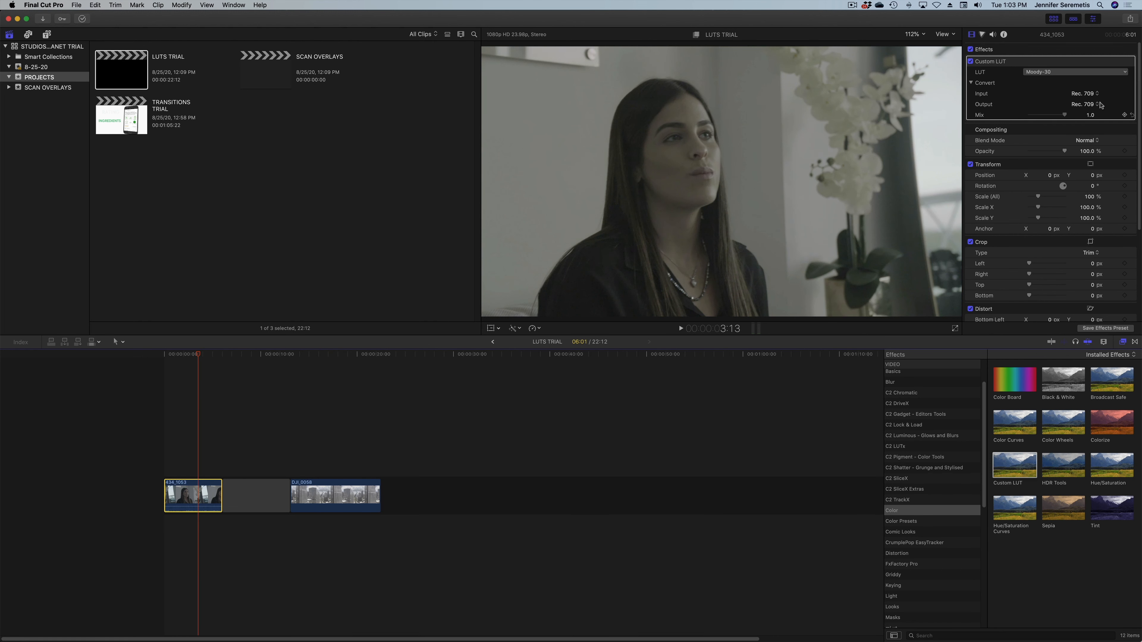
Step: Add the Pixel Film Studios FCPX LUT Film effect to the 434_1053 clip
{"action": "scroll", "coordinate": [944, 497], "scroll_direction": "down", "scroll_amount": 10}
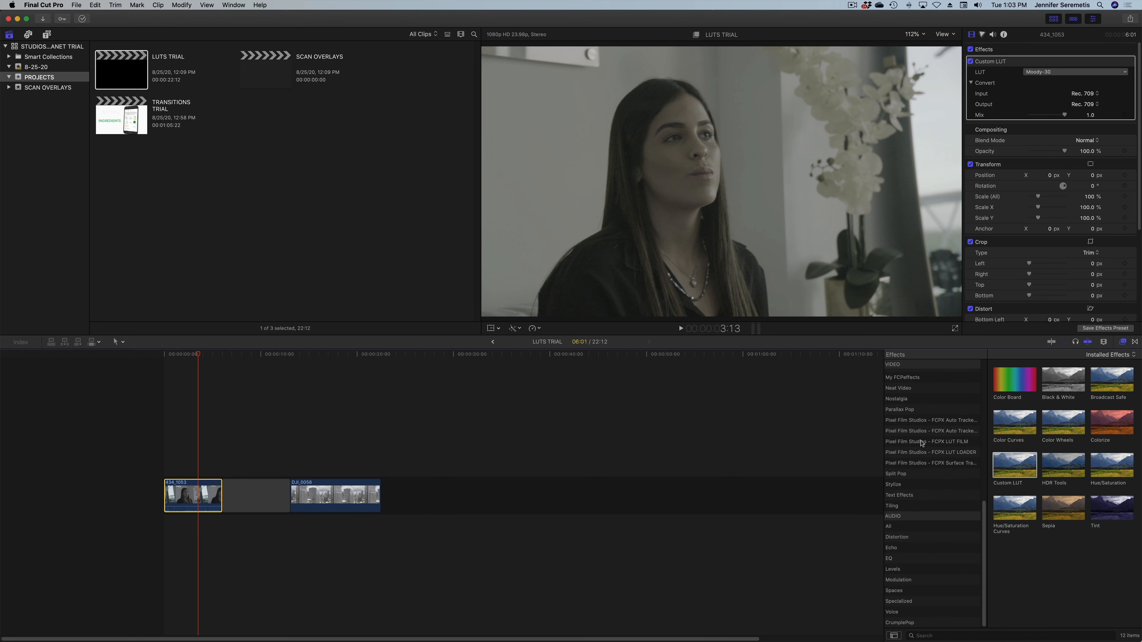
{"action": "left_click", "coordinate": [921, 442]}
{"action": "left_click_drag", "start_coordinate": [1019, 389], "coordinate": [194, 492]}
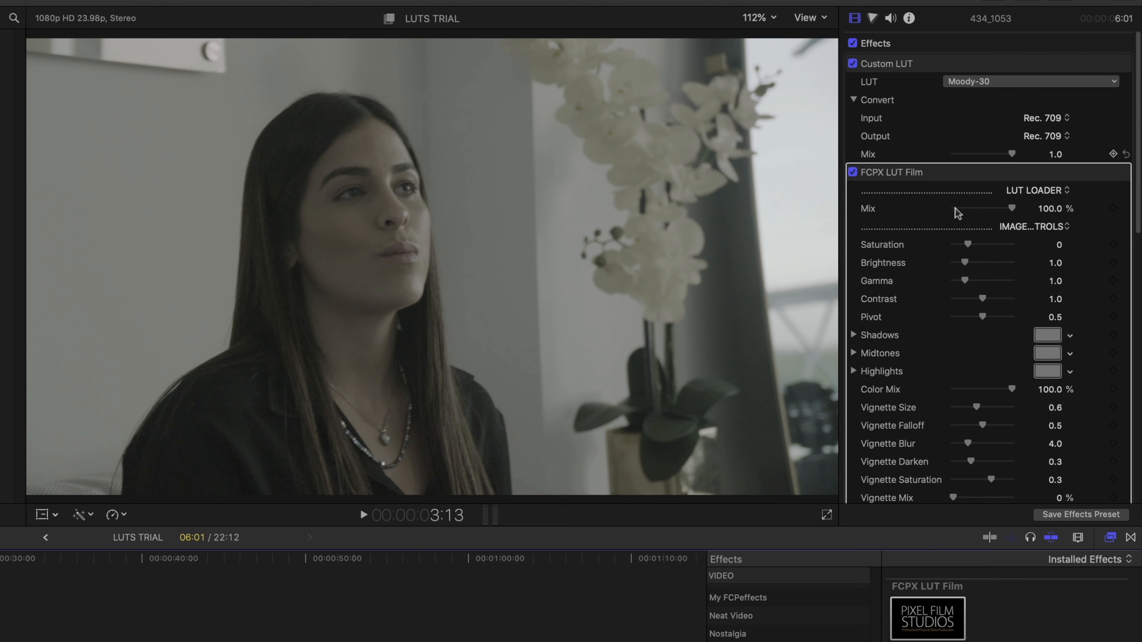
Step: Set the FCPX LUT Film contrast to 1.12, brightness to 1.49 and saturation to 0.78, and play back the clip briefly
{"action": "scroll", "coordinate": [1009, 293], "scroll_direction": "down", "scroll_amount": 5}
{"action": "scroll", "coordinate": [972, 252], "scroll_direction": "up", "scroll_amount": 5}
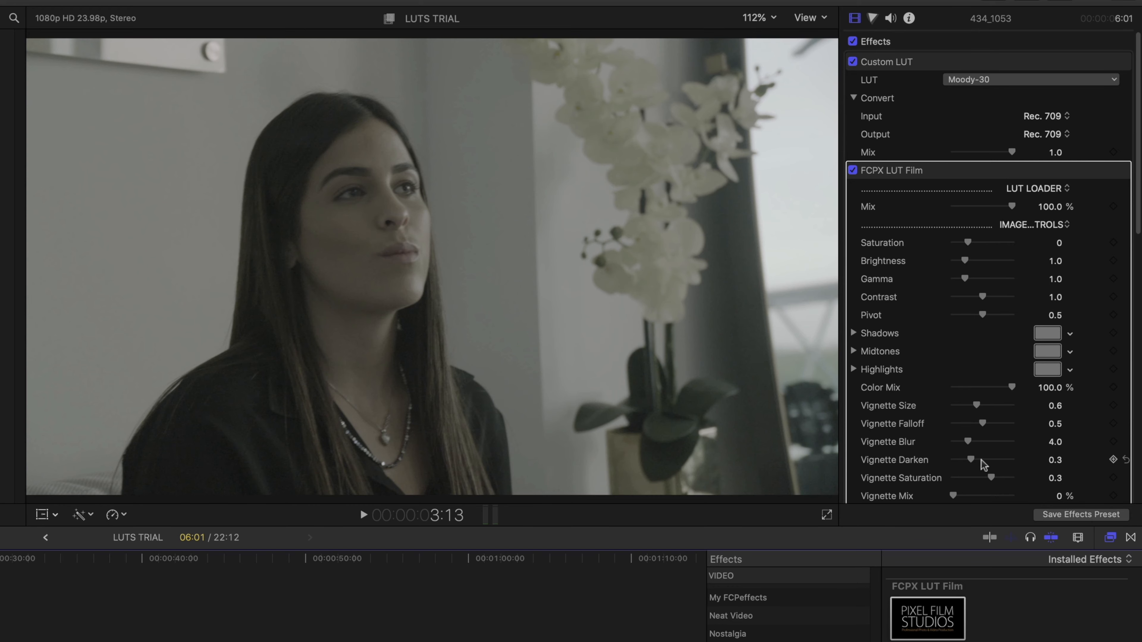
{"action": "left_click_drag", "start_coordinate": [983, 297], "coordinate": [986, 297]}
{"action": "left_click_drag", "start_coordinate": [966, 259], "coordinate": [972, 258]}
{"action": "left_click_drag", "start_coordinate": [967, 242], "coordinate": [979, 241]}
{"action": "key", "text": "space"}
{"action": "key", "text": "space"}
Step: Set the FCPX LUT Film shadows to neutral grey and the highlights to light grey (RGB 190, 190, 190), and preview the clip
{"action": "left_click", "coordinate": [1070, 333]}
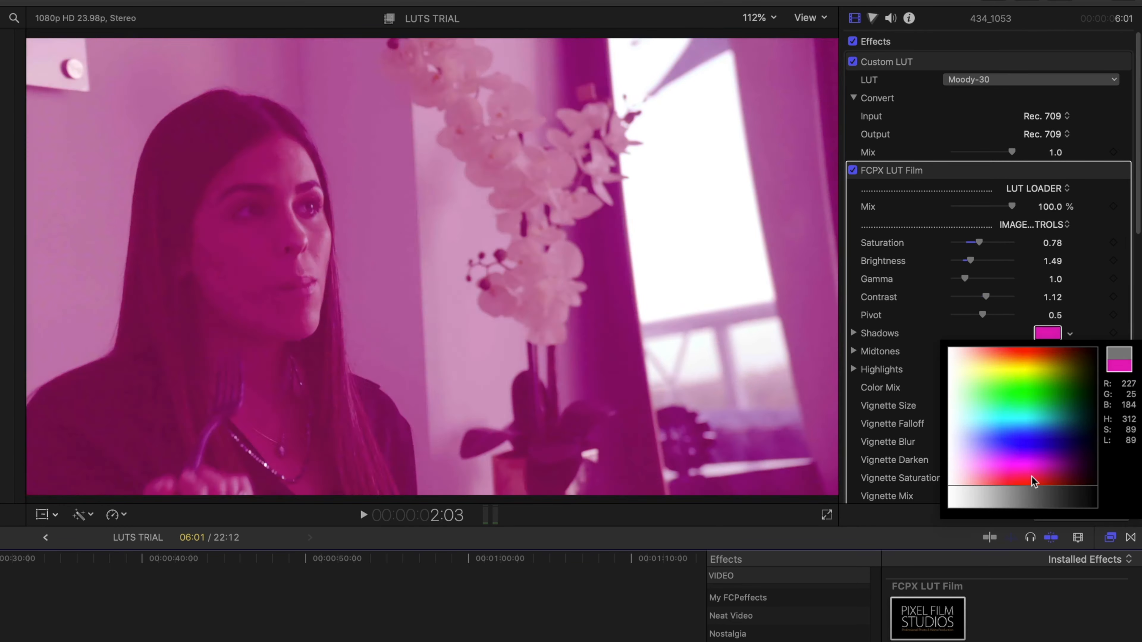
{"action": "left_click", "coordinate": [1027, 502]}
{"action": "left_click", "coordinate": [1069, 369]}
{"action": "left_click", "coordinate": [991, 538]}
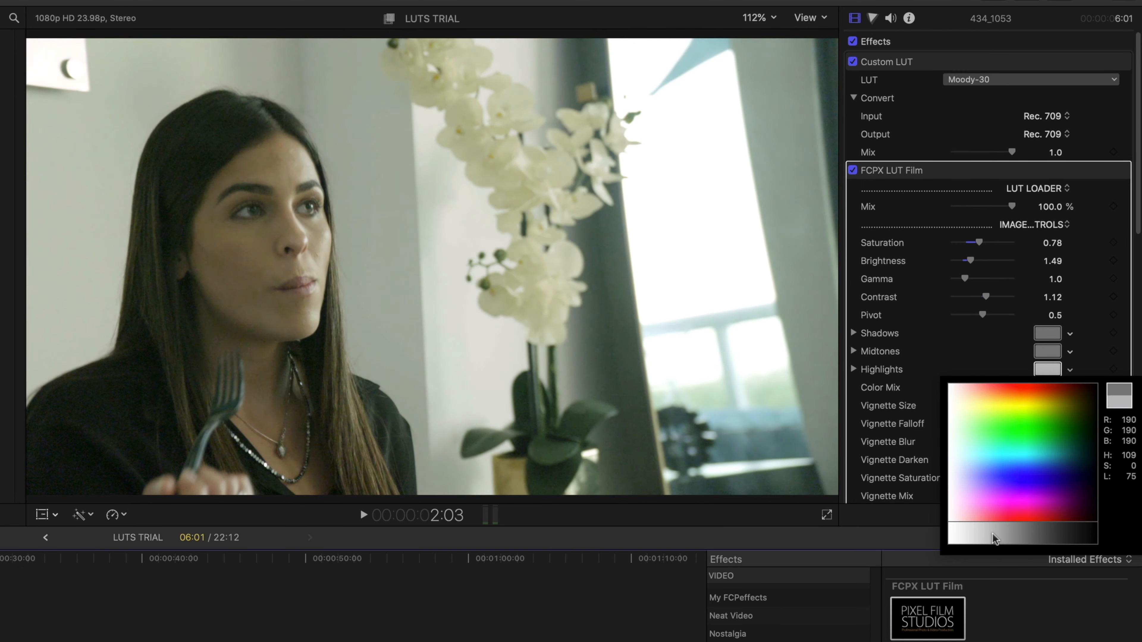
{"action": "key", "text": "space"}
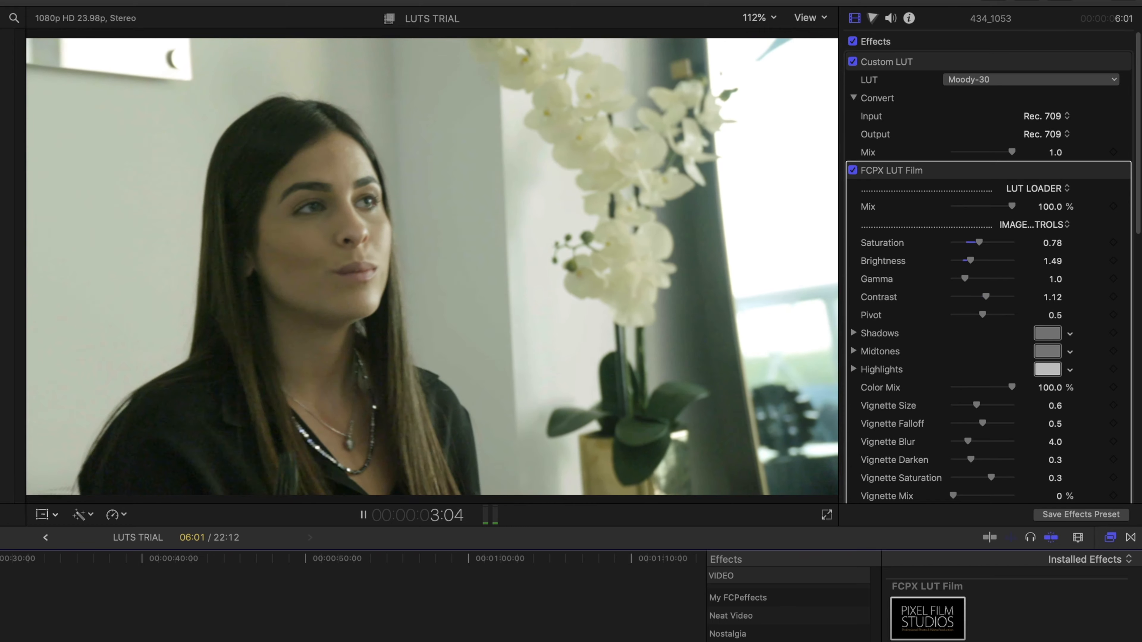
{"action": "key", "text": "space"}
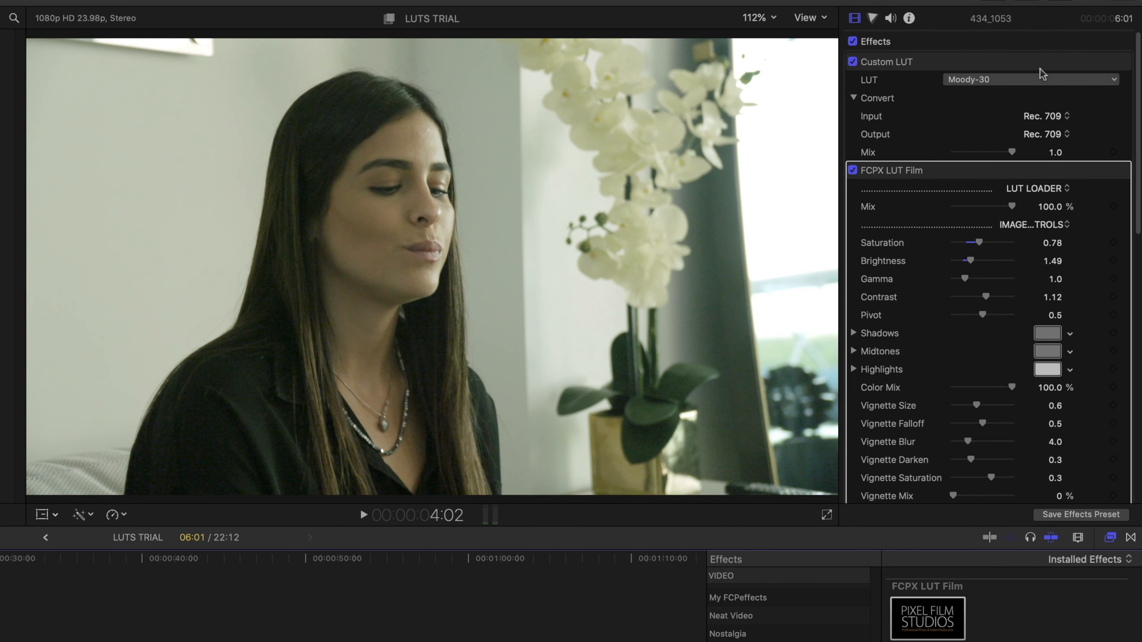
Step: Change the LUT in the 434_1053 clip's Custom LUT effect to Memories - 3
{"action": "left_click", "coordinate": [1032, 80]}
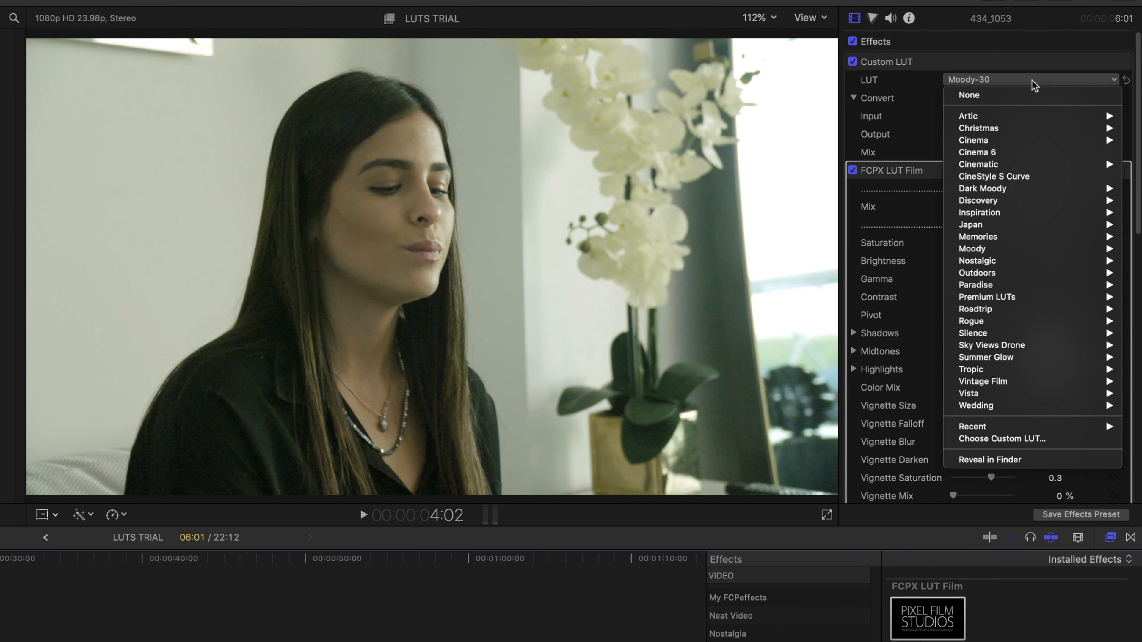
{"action": "mouse_move", "coordinate": [982, 239]}
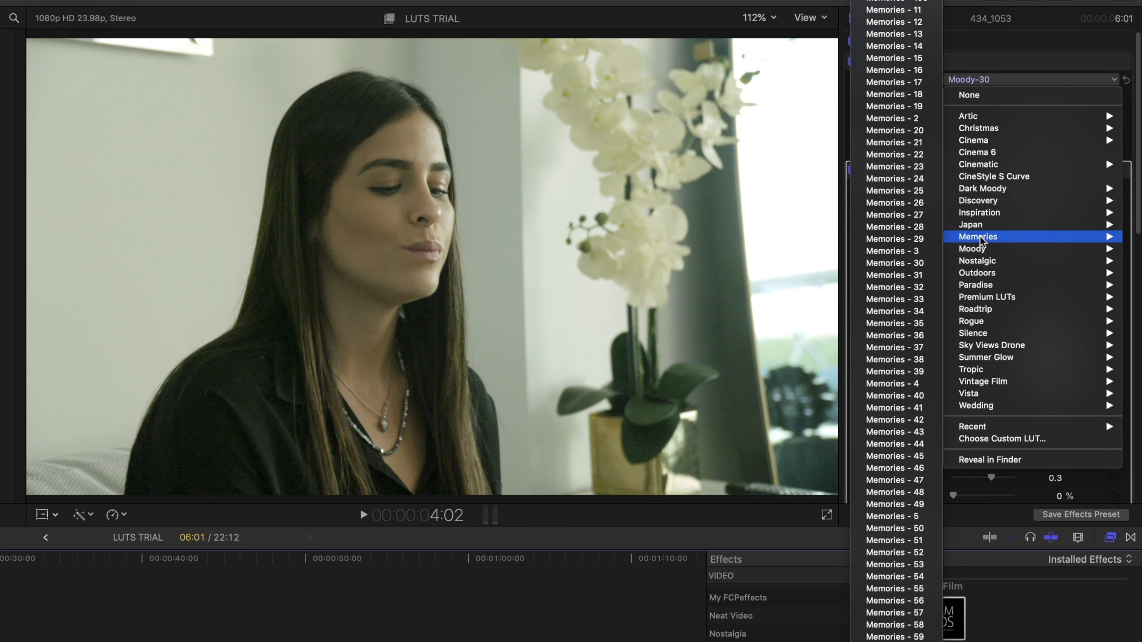
{"action": "left_click", "coordinate": [892, 255]}
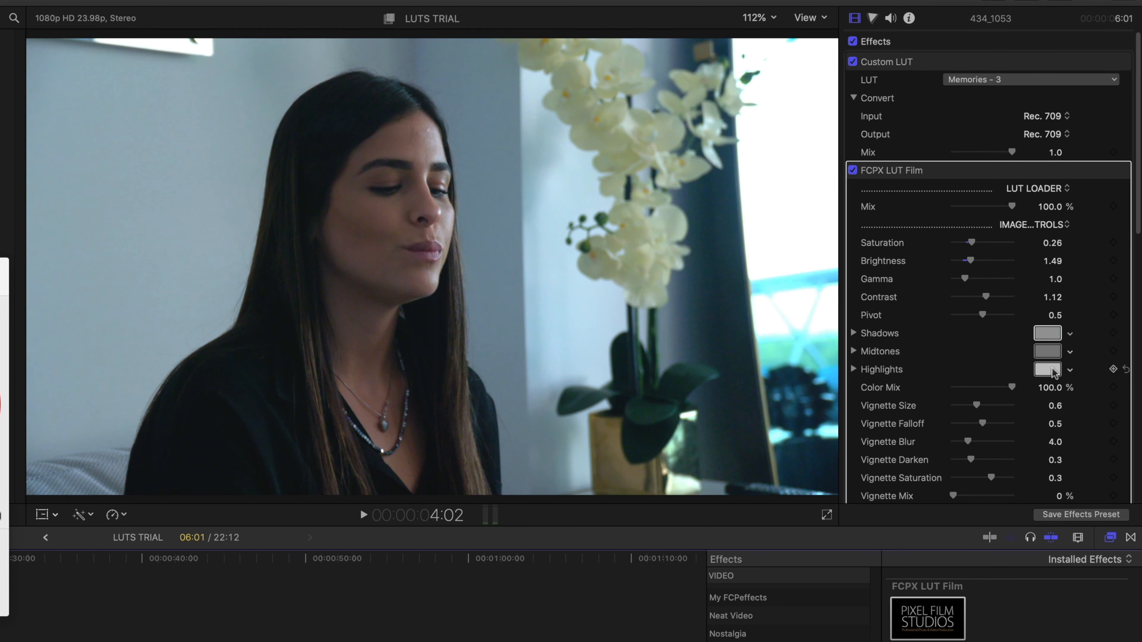
Step: Set FCPX LUT Film midtones to a lighter grey, highlights to white, contrast to 1.24 and gamma to 1.03, and play back the clip
{"action": "left_click", "coordinate": [1049, 352]}
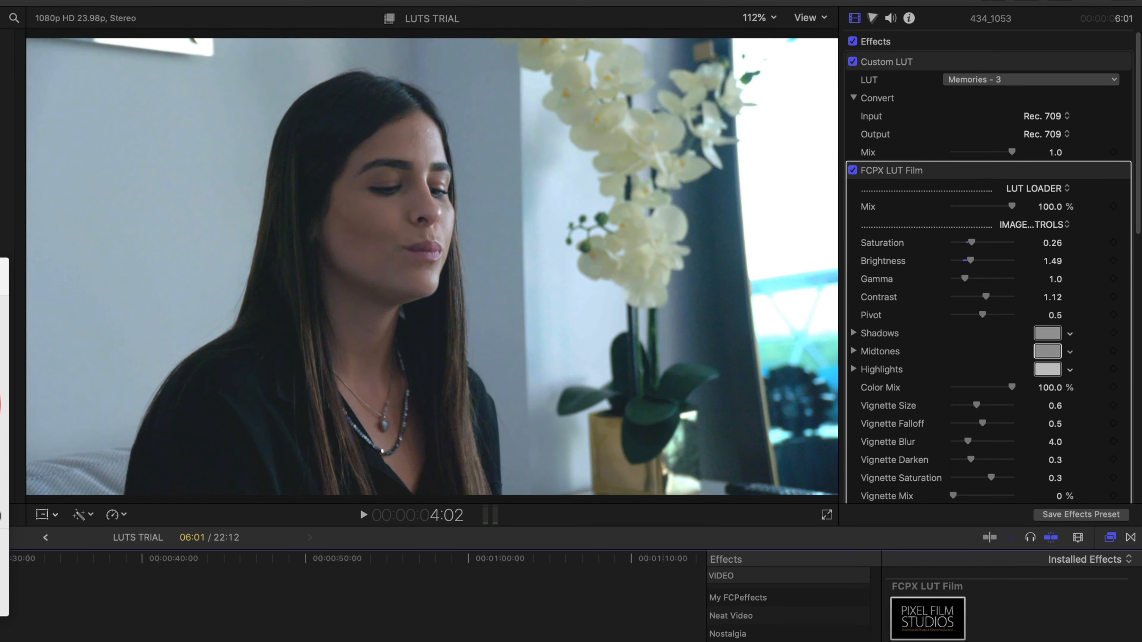
{"action": "left_click_drag", "start_coordinate": [986, 297], "coordinate": [965, 278]}
{"action": "left_click", "coordinate": [1069, 371]}
{"action": "left_click", "coordinate": [963, 534]}
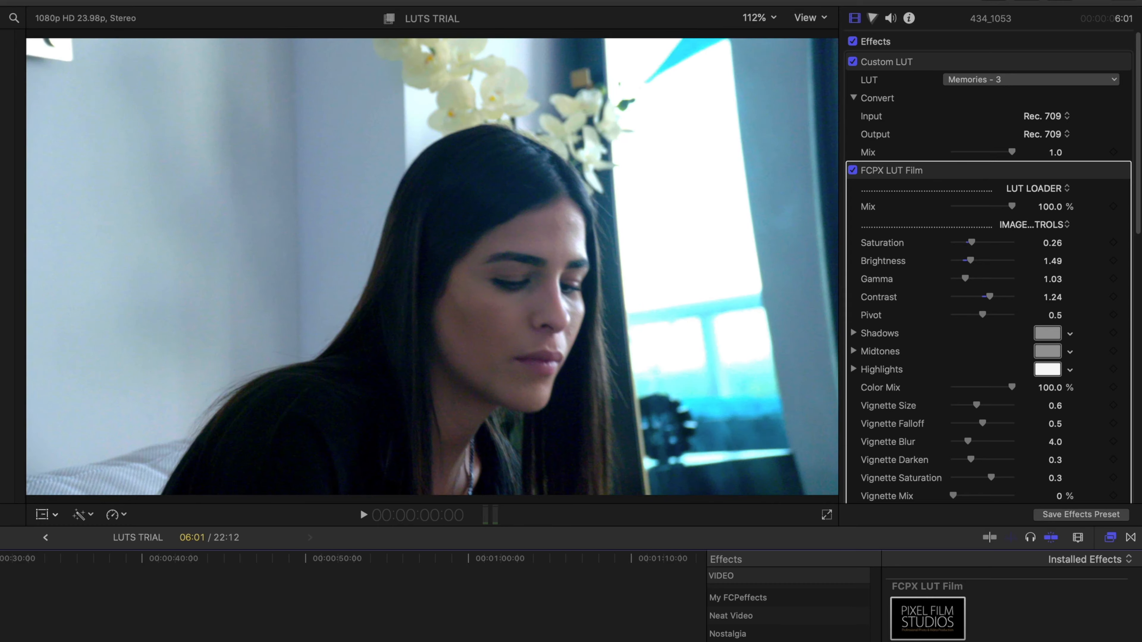
{"action": "key", "text": "space"}
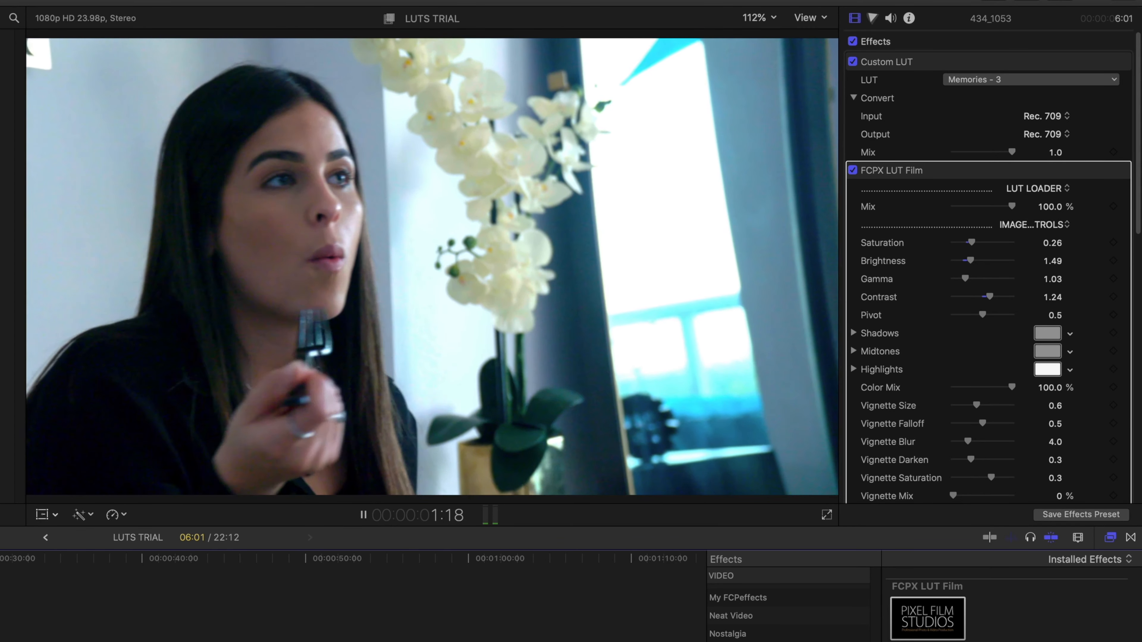
{"action": "key", "text": "space"}
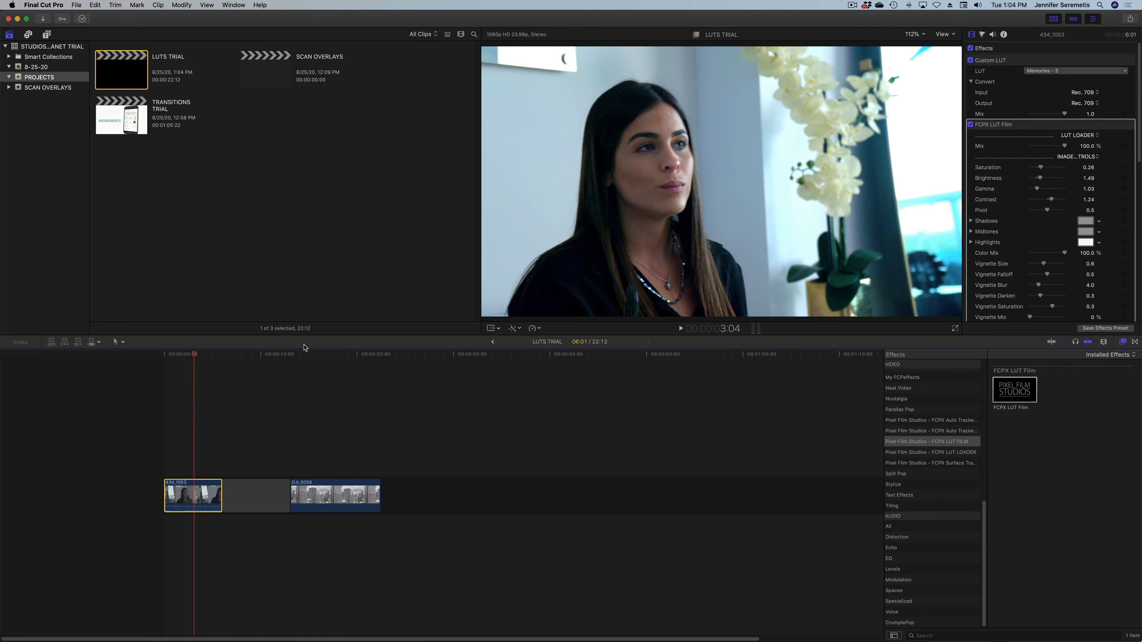
Step: Select the DJI_0058 drone clip in the timeline and apply the Custom LUT colour effect to it
{"action": "left_click_drag", "start_coordinate": [307, 353], "coordinate": [316, 380]}
{"action": "left_click", "coordinate": [332, 499]}
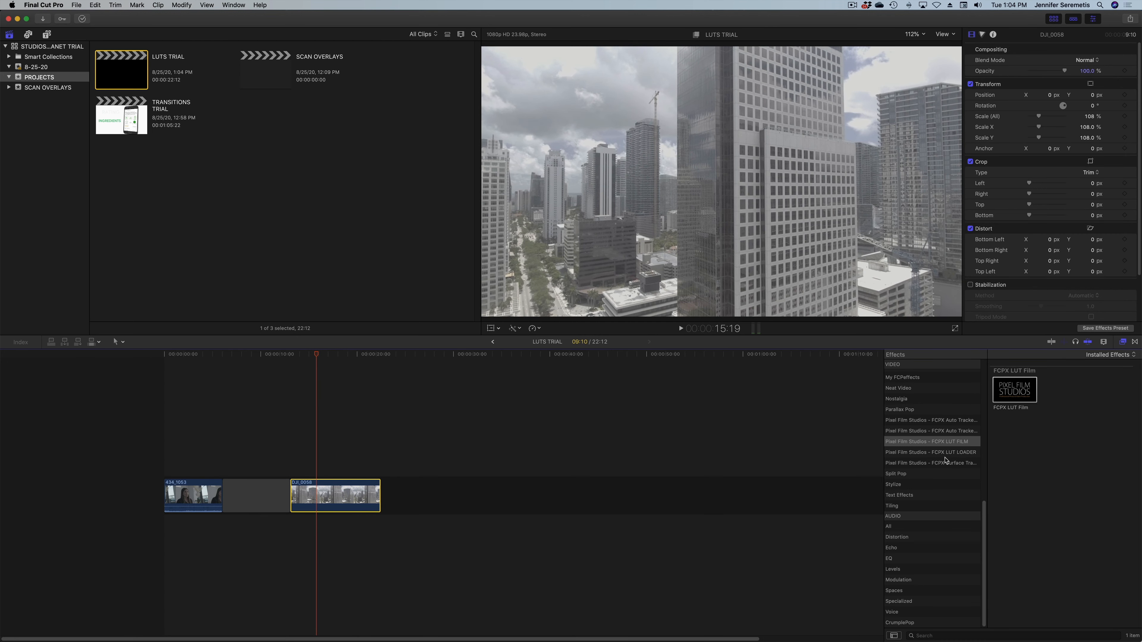
{"action": "scroll", "coordinate": [908, 420], "scroll_direction": "up", "scroll_amount": 10}
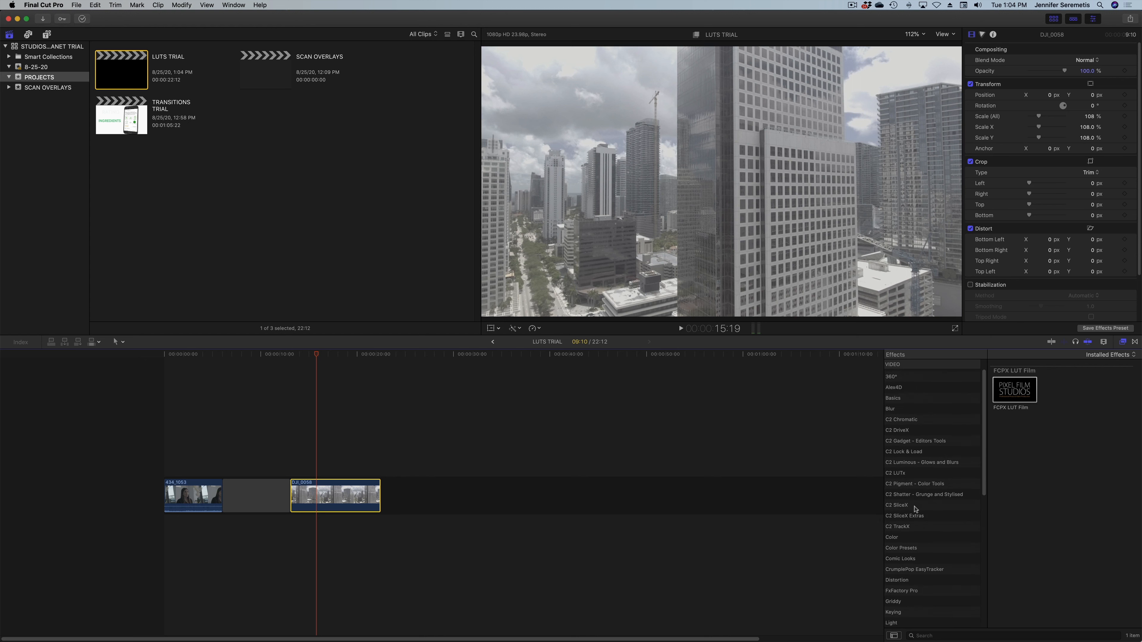
{"action": "left_click", "coordinate": [906, 537]}
{"action": "left_click_drag", "start_coordinate": [1012, 479], "coordinate": [352, 493]}
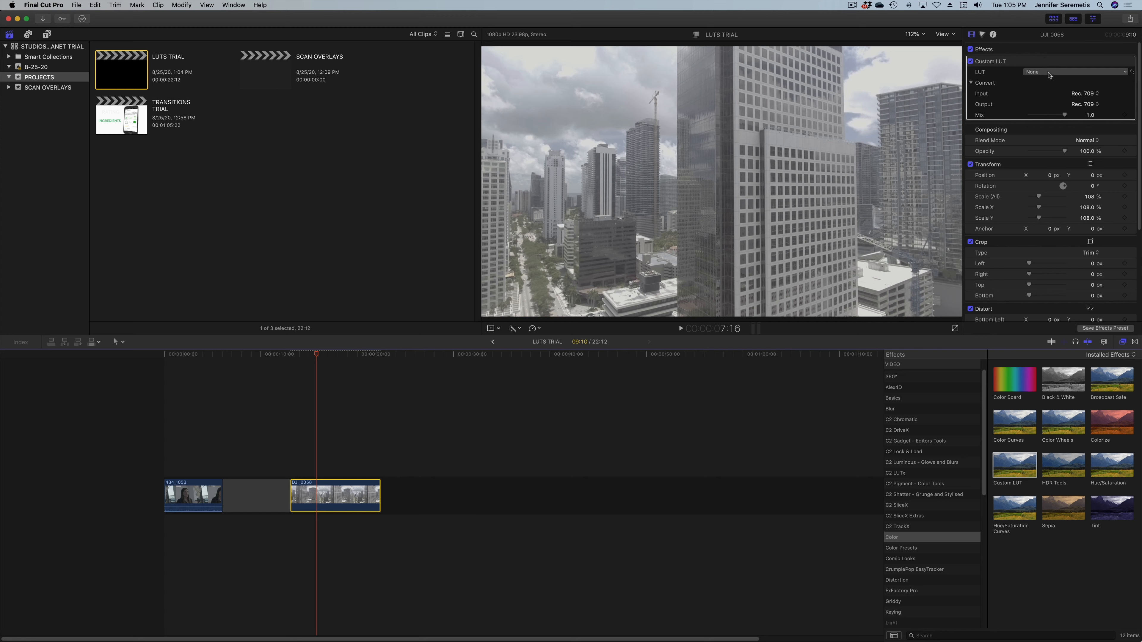
Step: Set the drone clip's Custom LUT to 20 Drone Shot Orangy from the Sky Views Drone collection
{"action": "left_click", "coordinate": [1048, 75]}
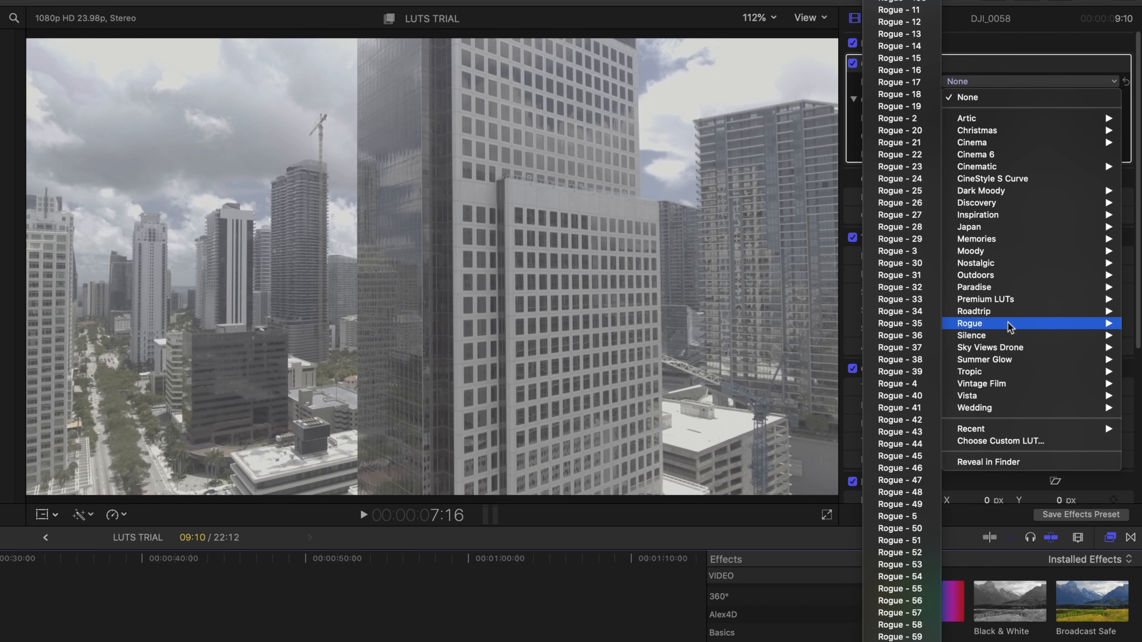
{"action": "mouse_move", "coordinate": [1005, 350]}
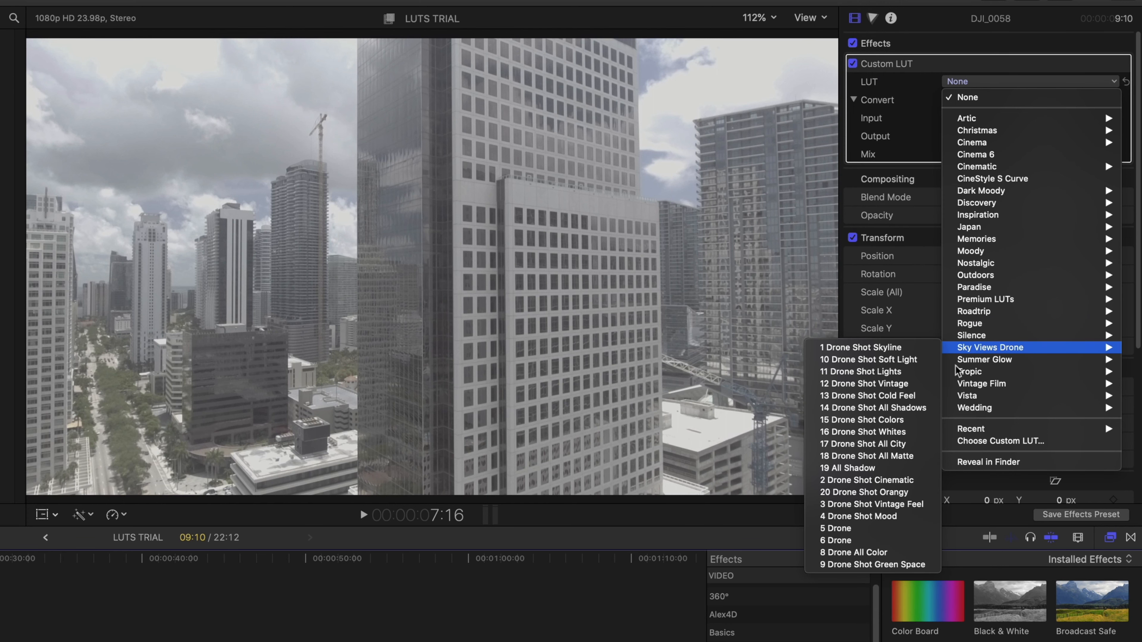
{"action": "left_click", "coordinate": [854, 492]}
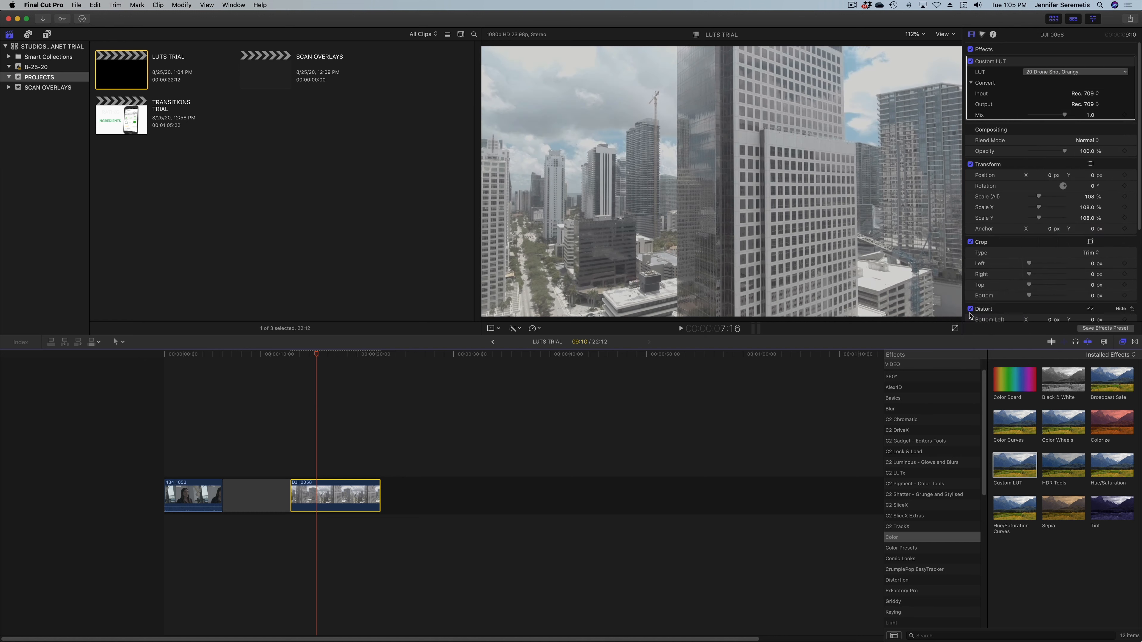
Step: Add the Pixel Film Studios FCPX LUT Film effect to the DJI_0058 clip
{"action": "scroll", "coordinate": [922, 556], "scroll_direction": "down", "scroll_amount": 10}
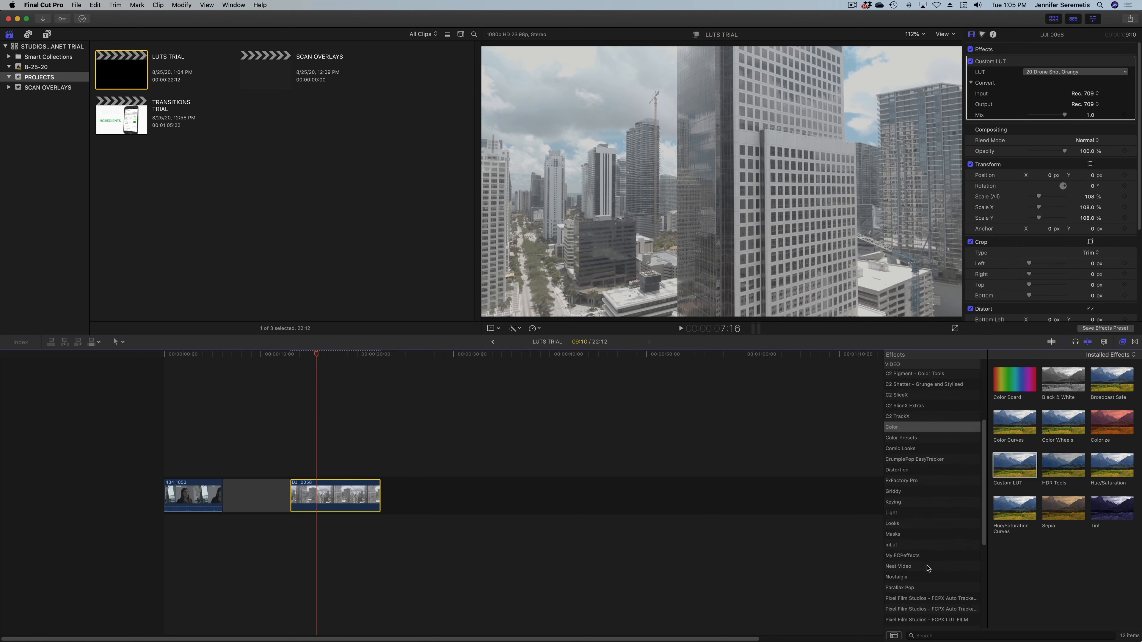
{"action": "left_click", "coordinate": [944, 504]}
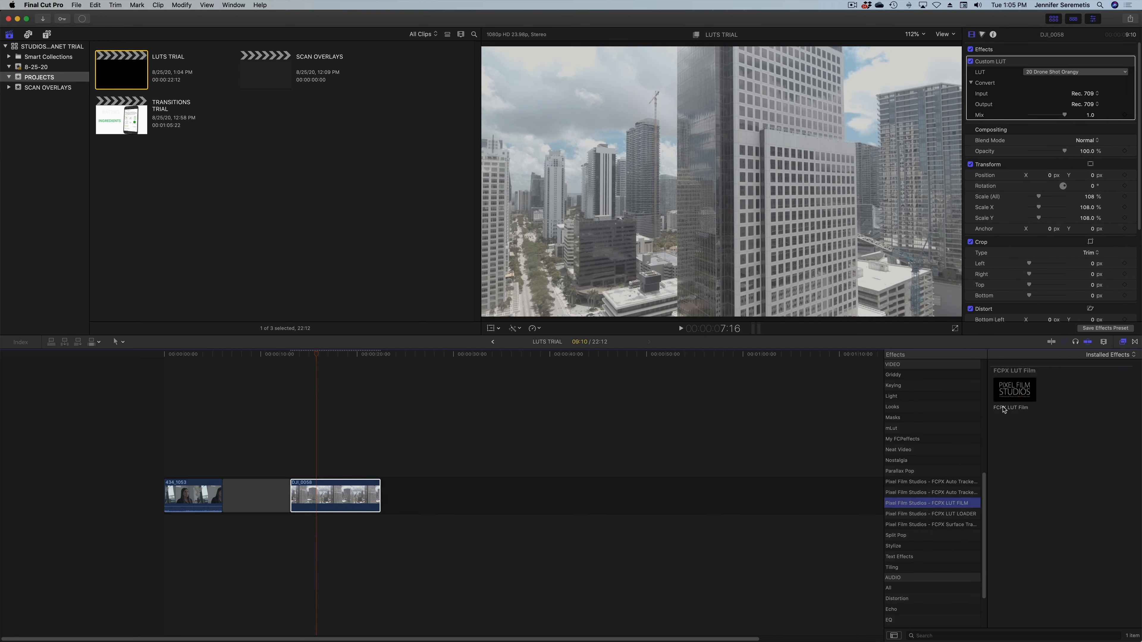
{"action": "double_click", "coordinate": [1010, 395]}
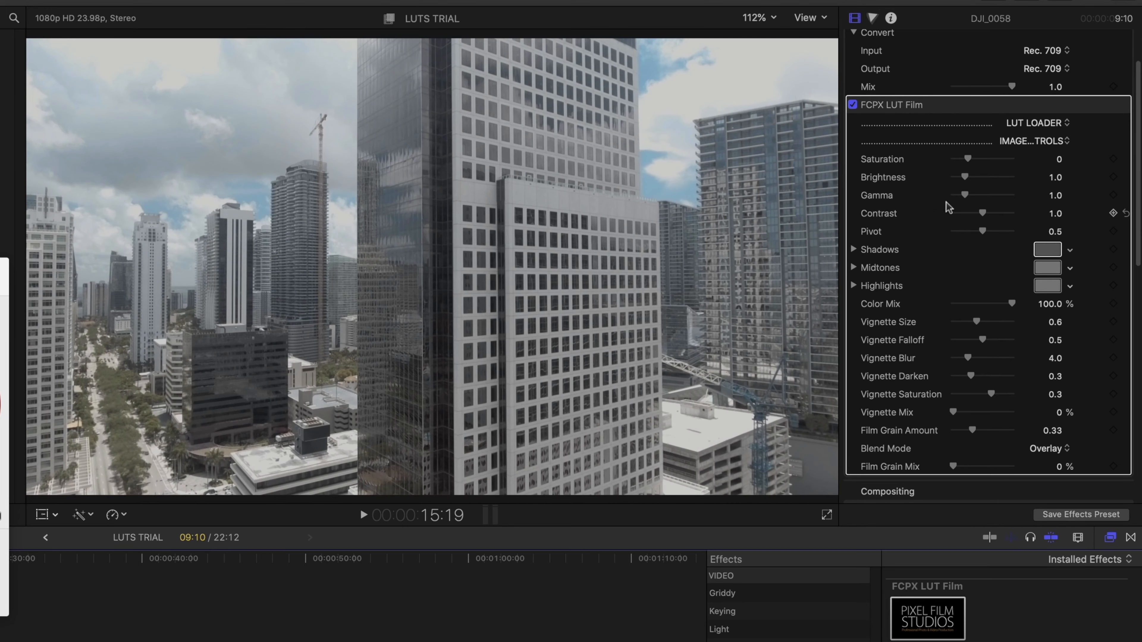
Step: Set the drone clip's FCPX LUT Film contrast to 1.23, saturation to 0.67 and brightness to 1.14, and preview the clip
{"action": "left_click_drag", "start_coordinate": [982, 213], "coordinate": [989, 213]}
{"action": "left_click_drag", "start_coordinate": [967, 158], "coordinate": [976, 159]}
{"action": "left_click_drag", "start_coordinate": [970, 173], "coordinate": [967, 174]}
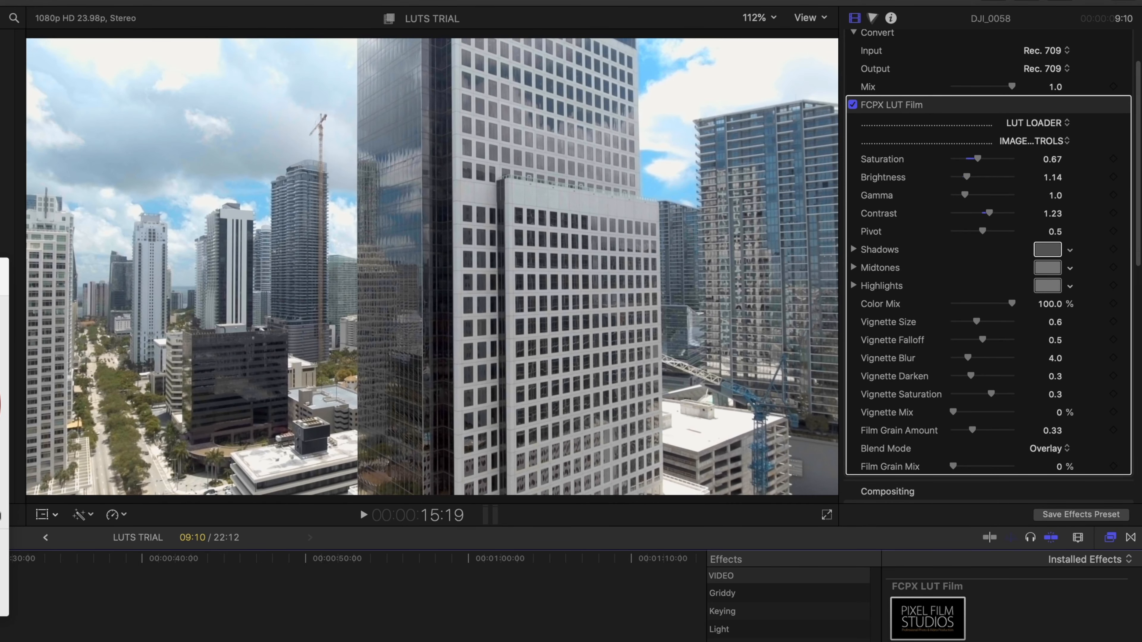
{"action": "key", "text": "space"}
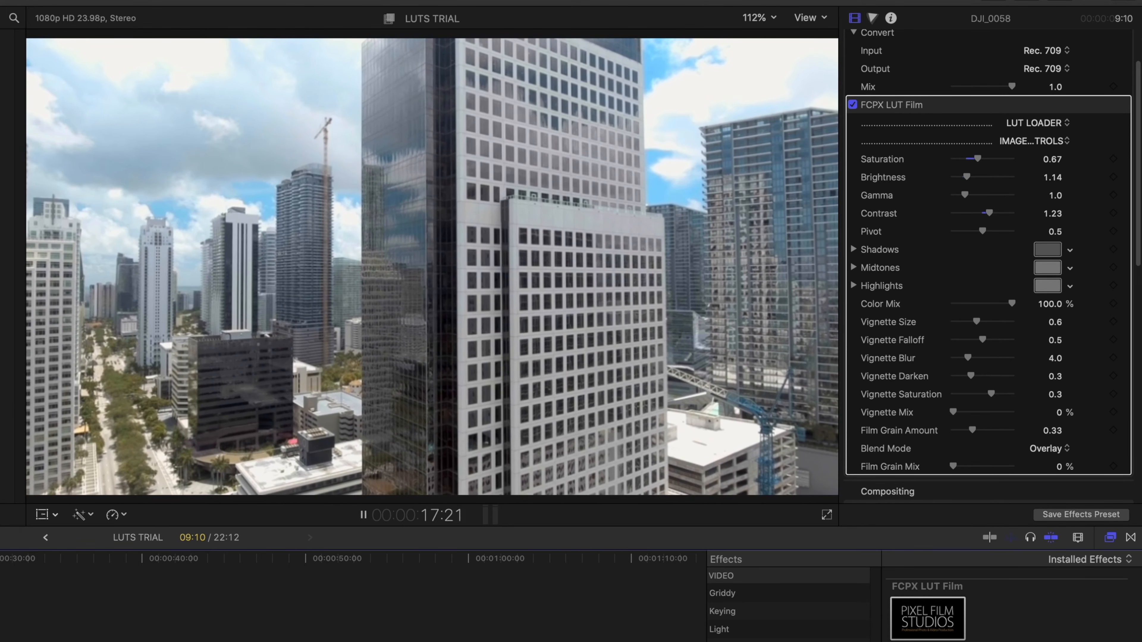
{"action": "left_click", "coordinate": [359, 507]}
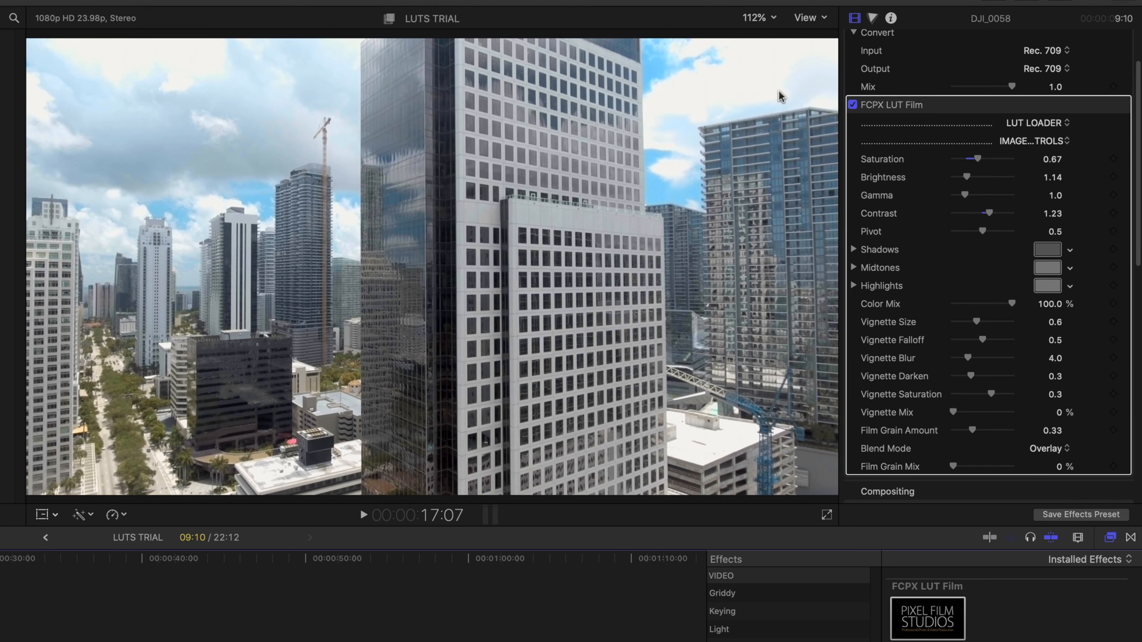
{"action": "scroll", "coordinate": [952, 221], "scroll_direction": "up", "scroll_amount": 3}
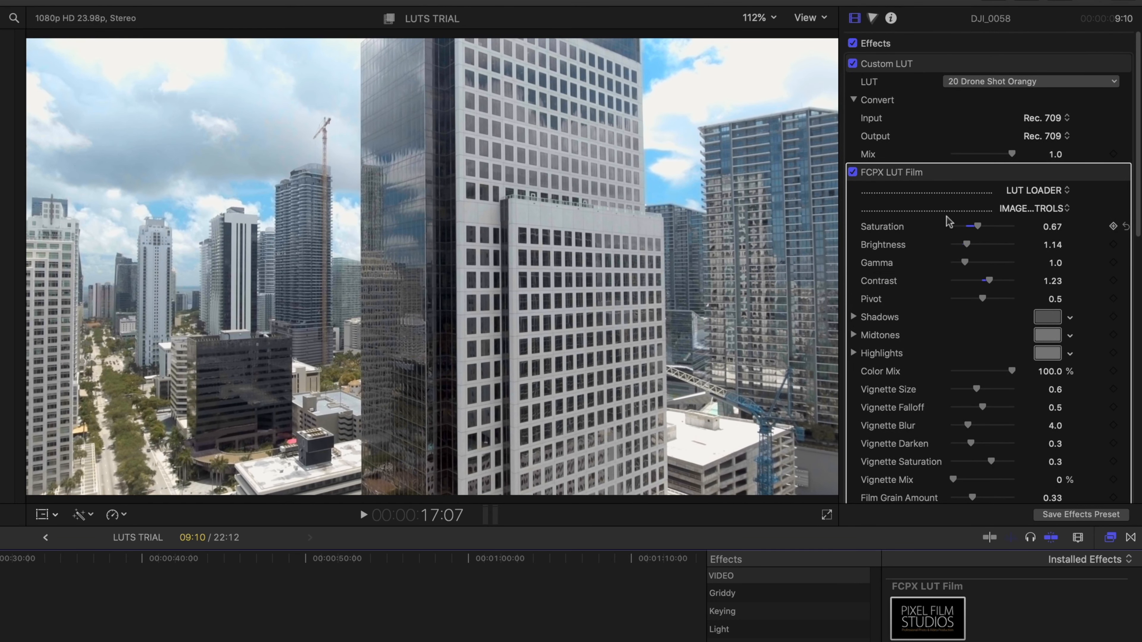